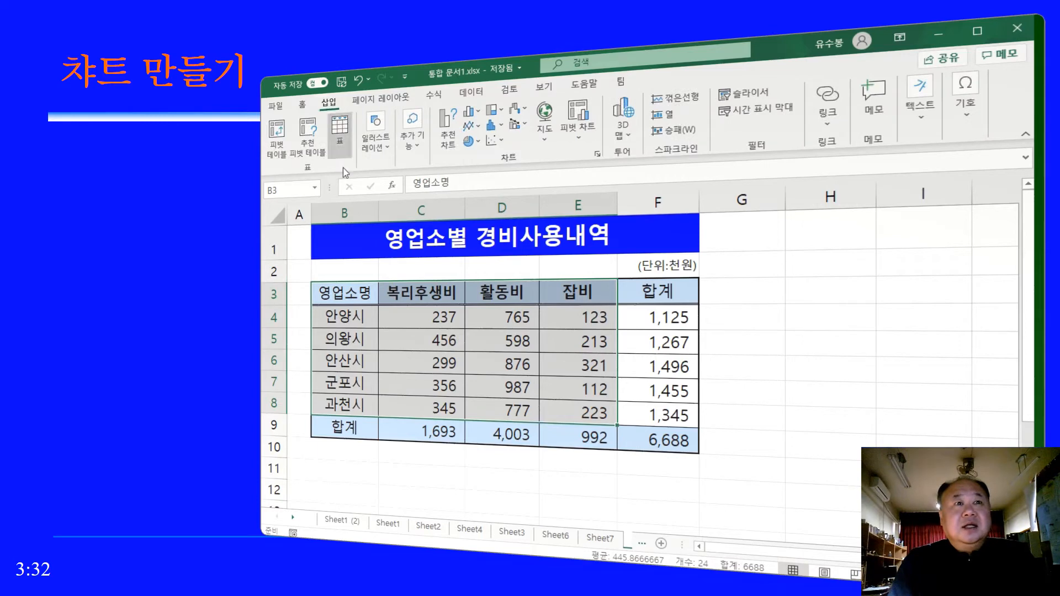
Step: Insert a 2-D clustered column chart from the selected branch expense data and place it beside the table, starting around column G
click(479, 111)
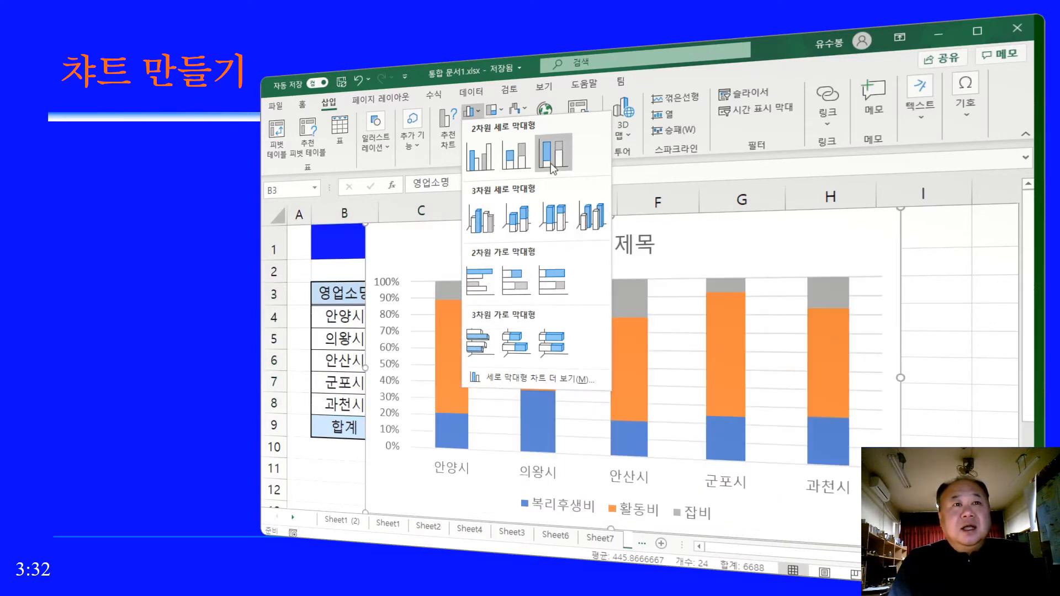
click(480, 155)
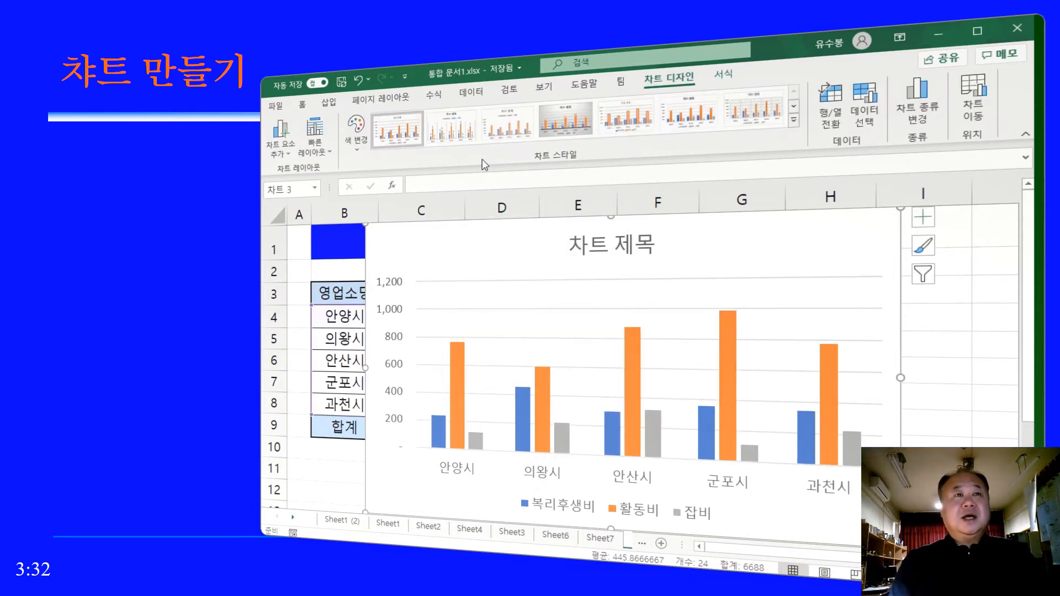
ctrl+scroll(489, 320, down, 4)
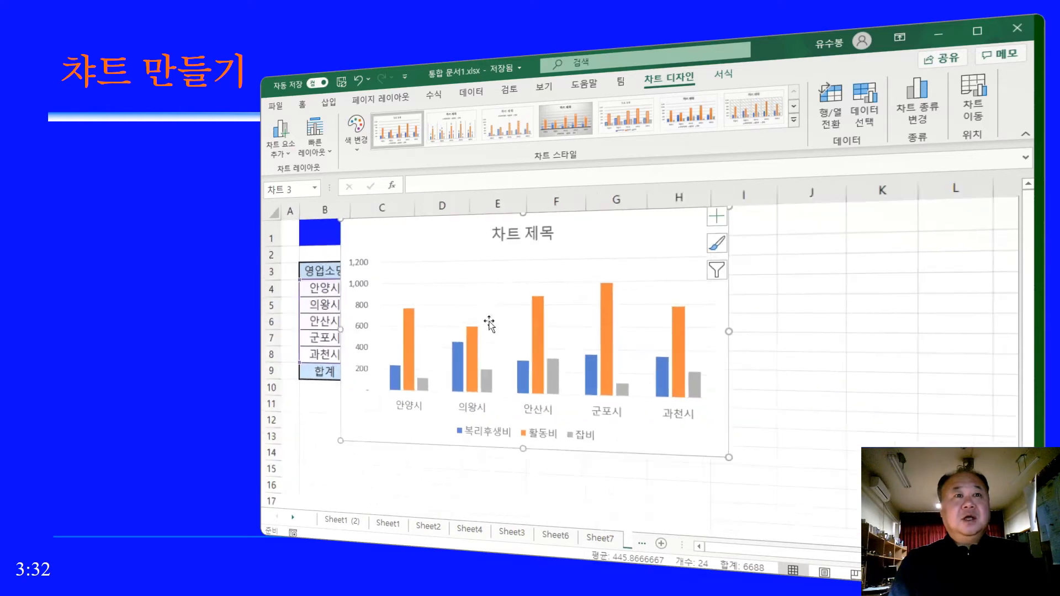
ctrl+scroll(486, 299, down, 2)
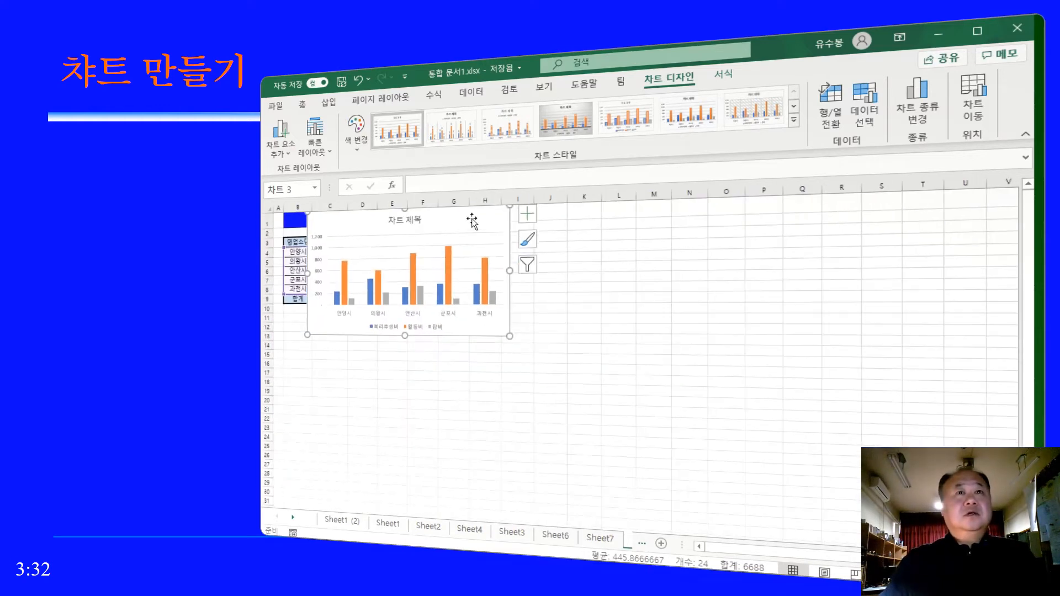
drag(472, 221, 620, 161)
ctrl+scroll(610, 358, up, 3)
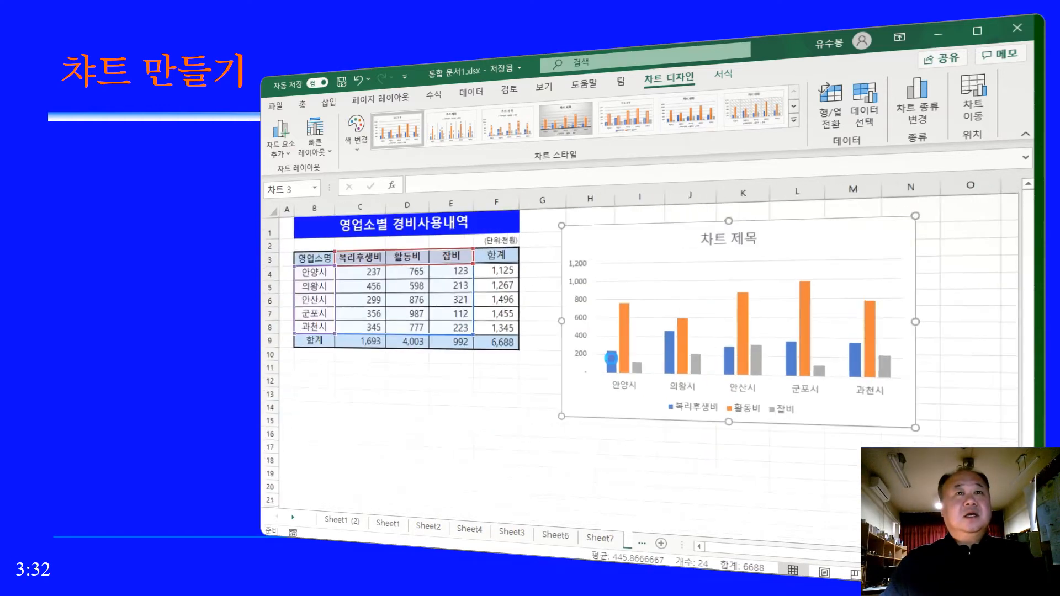
ctrl+scroll(611, 358, up, 2)
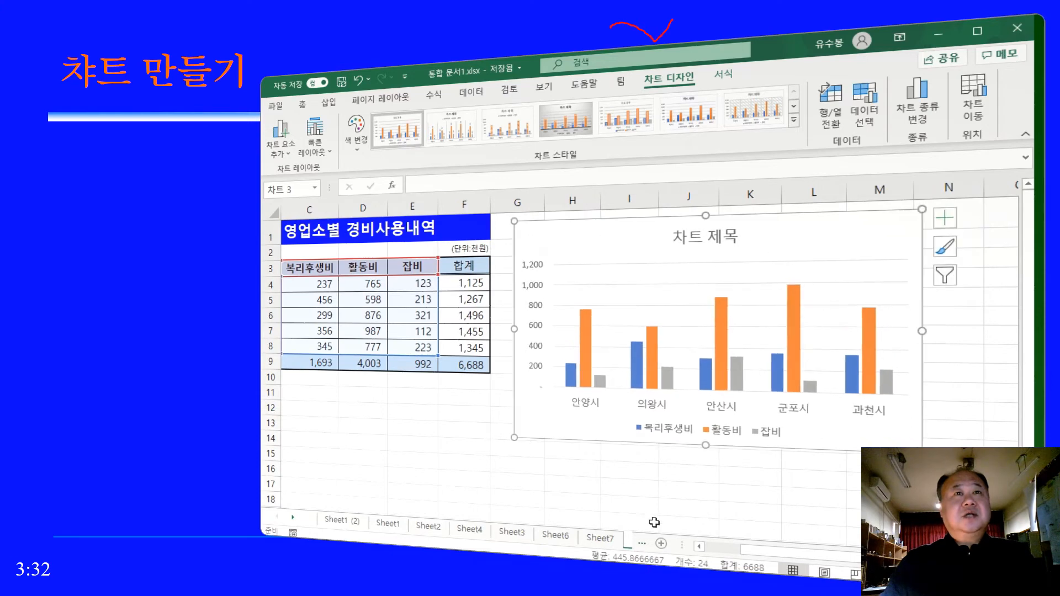
click(714, 549)
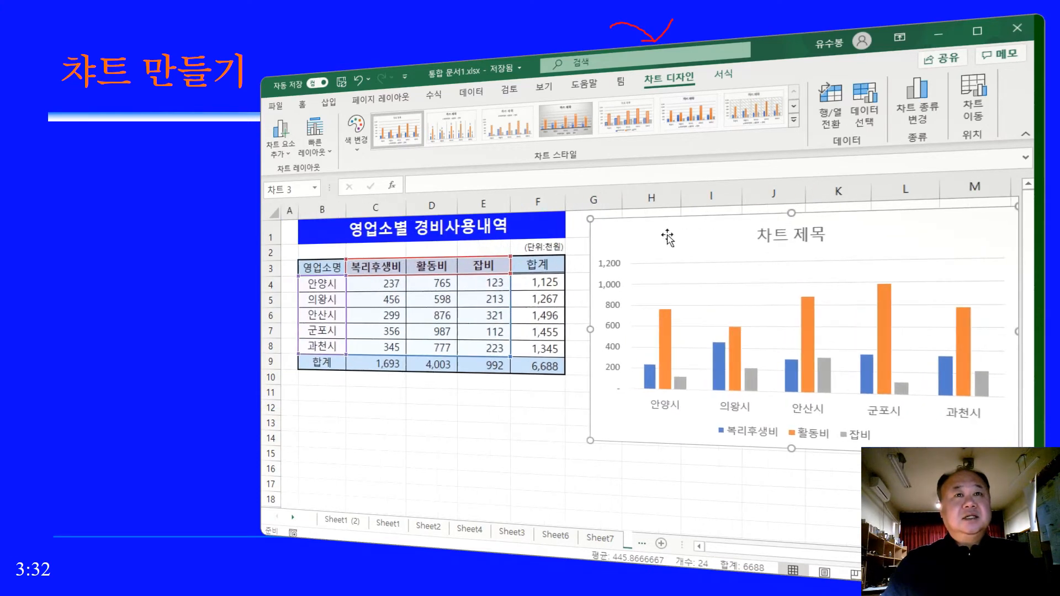
drag(668, 238, 652, 240)
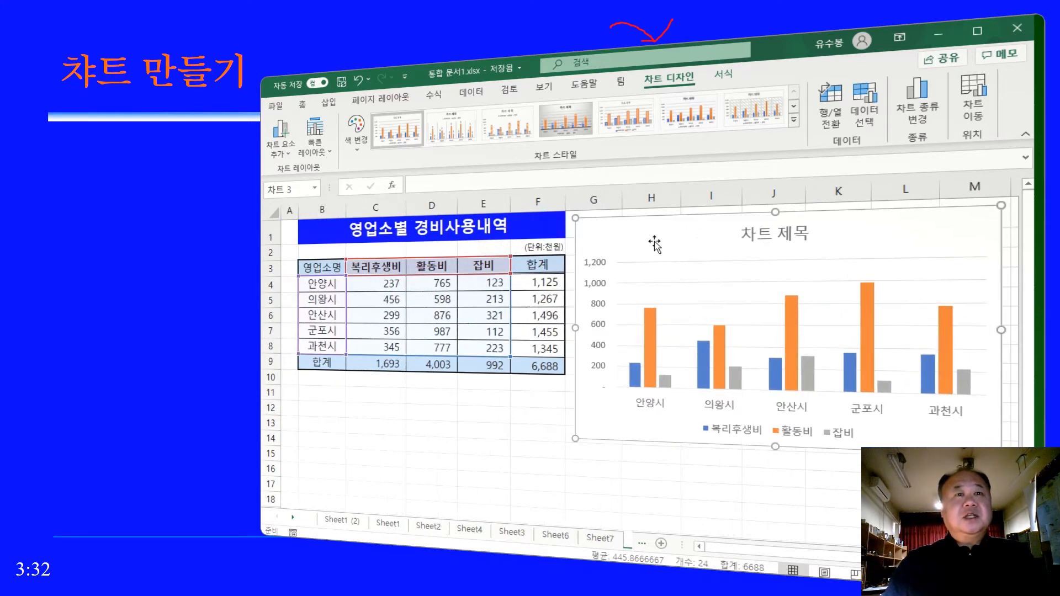
Step: Replace the chart's placeholder title with the sheet heading text 영업소별 경비사용내역, copied from cell B1
click(772, 239)
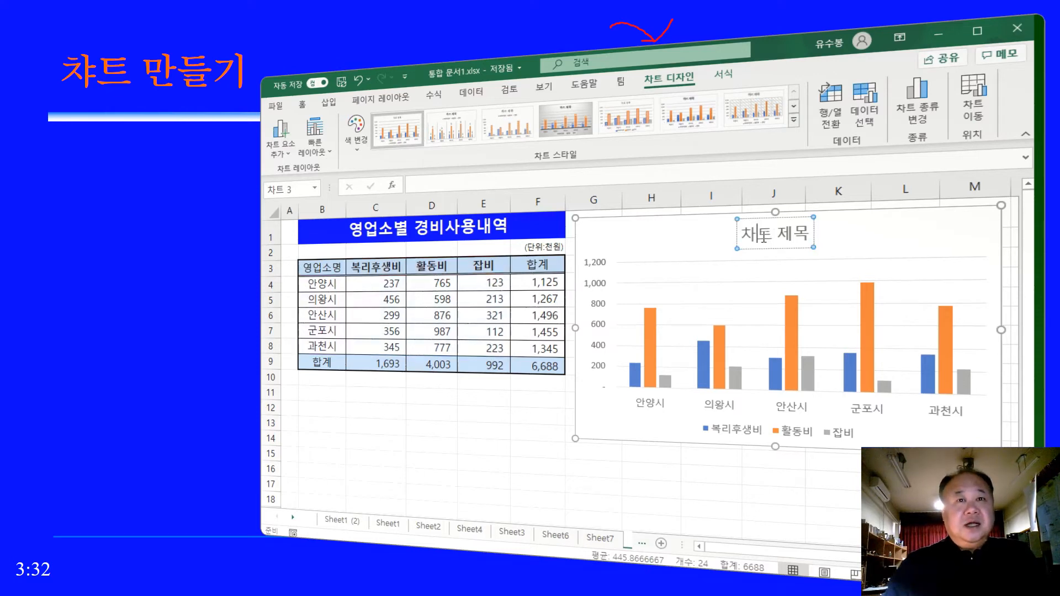
click(518, 228)
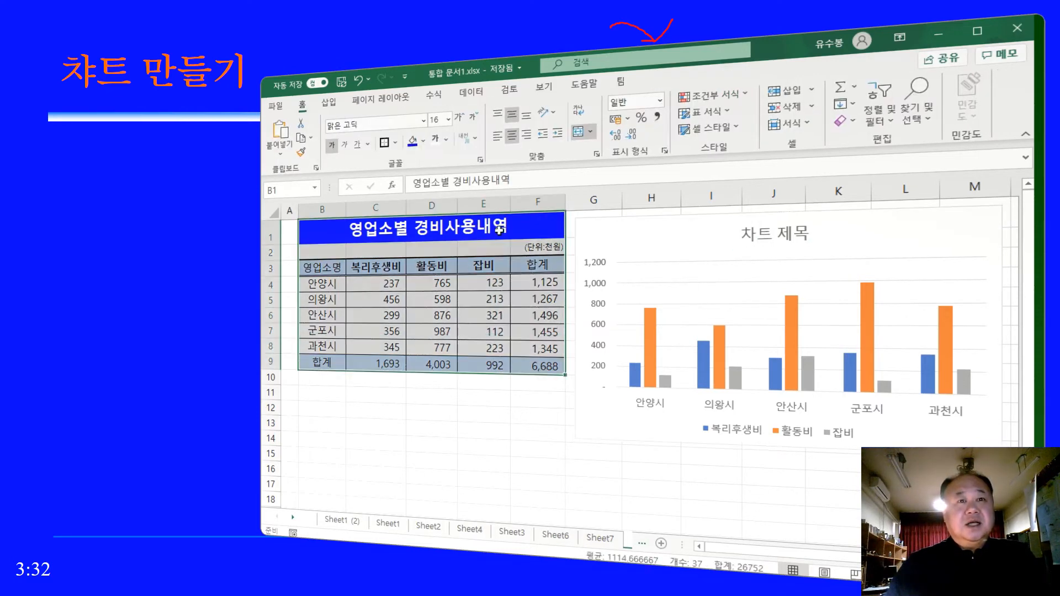
double_click(503, 227)
drag(508, 227, 346, 227)
key(ctrl+c)
click(757, 243)
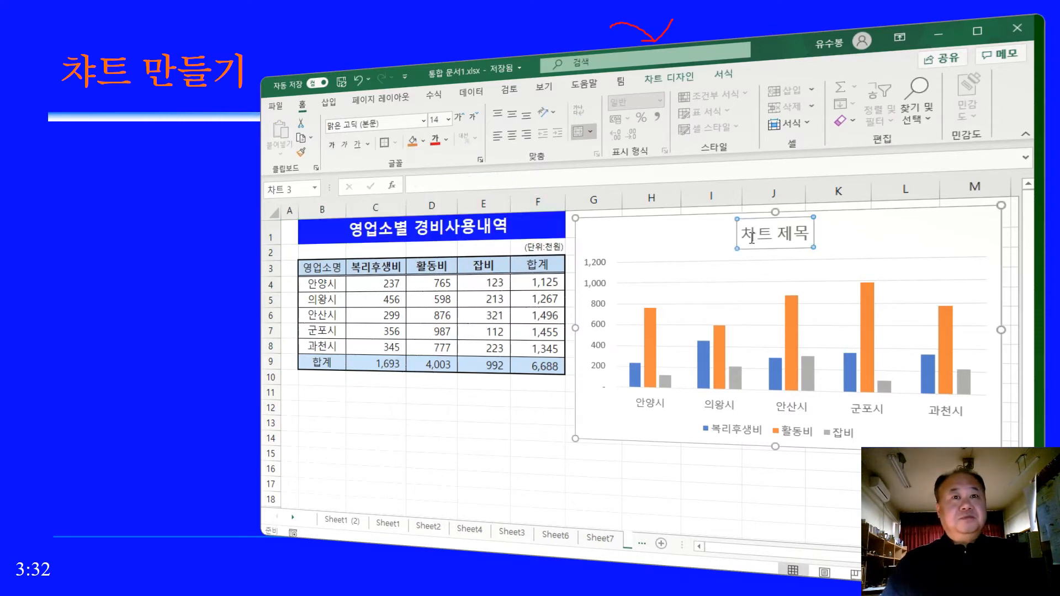
key(ctrl+v)
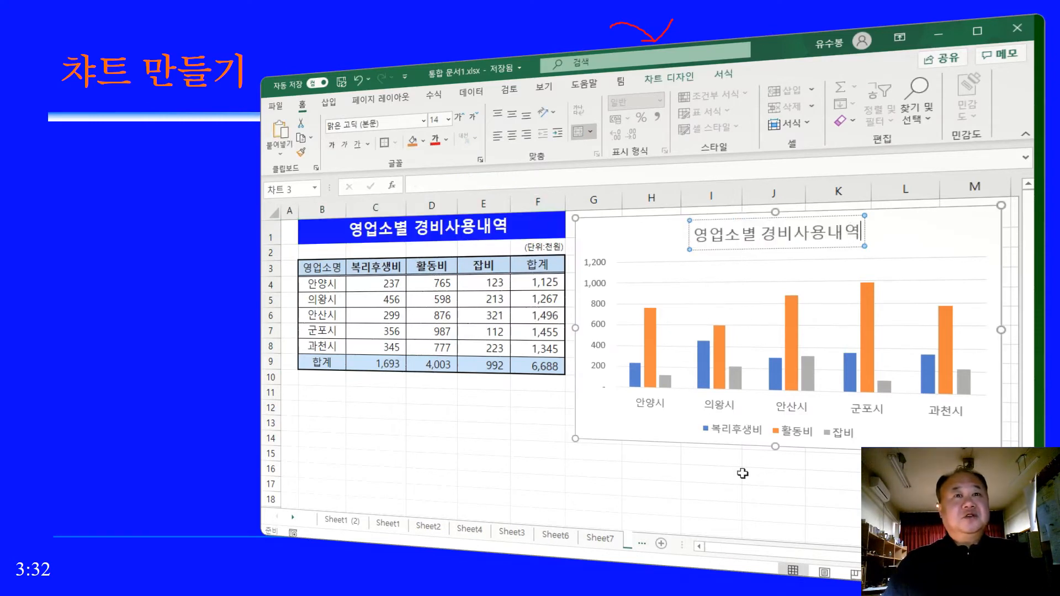
click(712, 492)
click(737, 434)
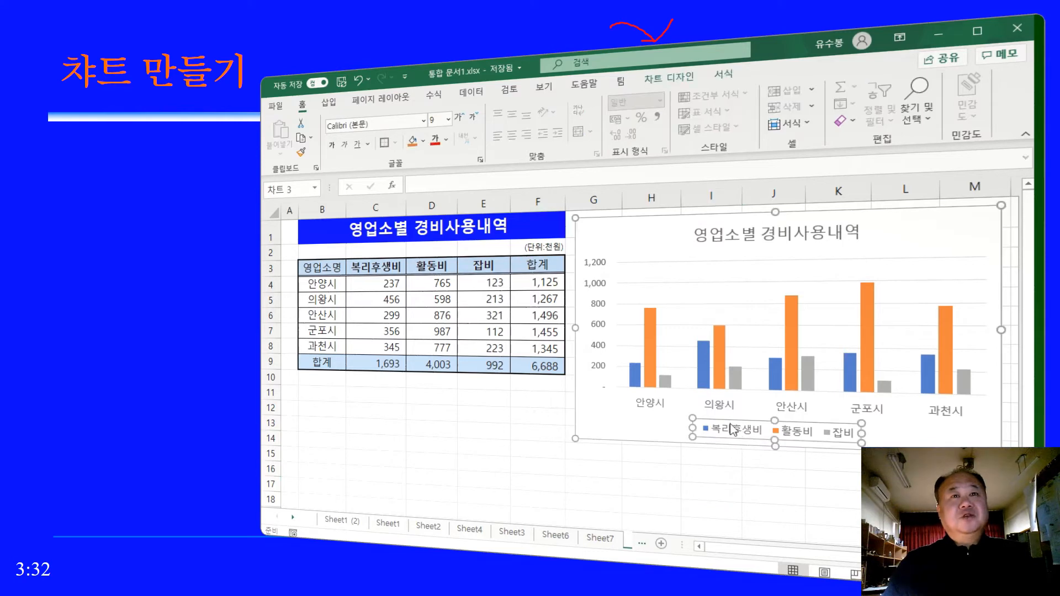
Step: Open the chart type settings for the chart and compare the 3-D stacked, 3-D 100% stacked and 3-D column previews
right_click(647, 248)
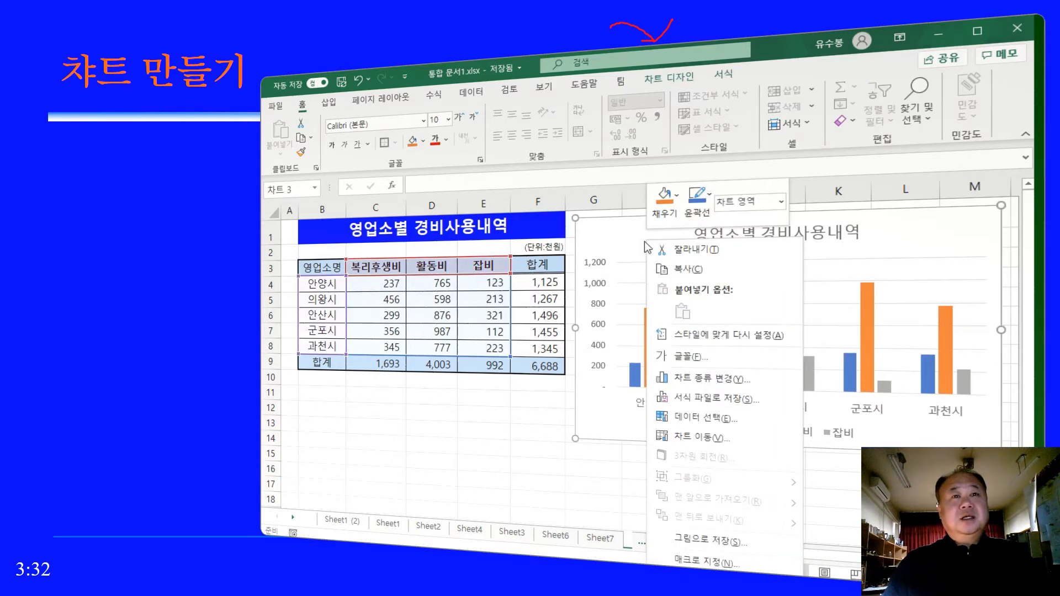
click(717, 380)
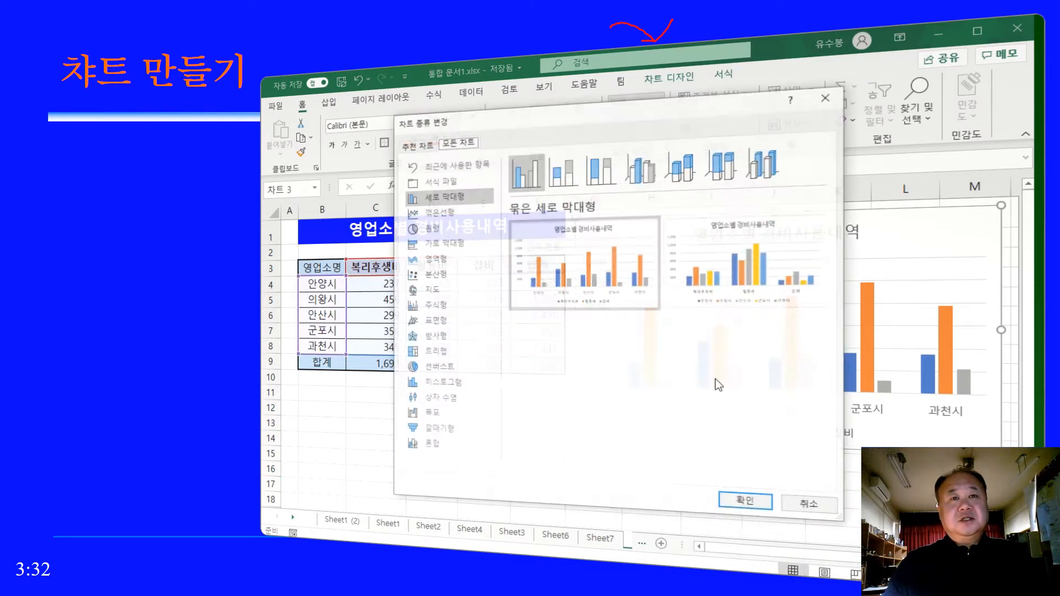
drag(602, 125, 423, 139)
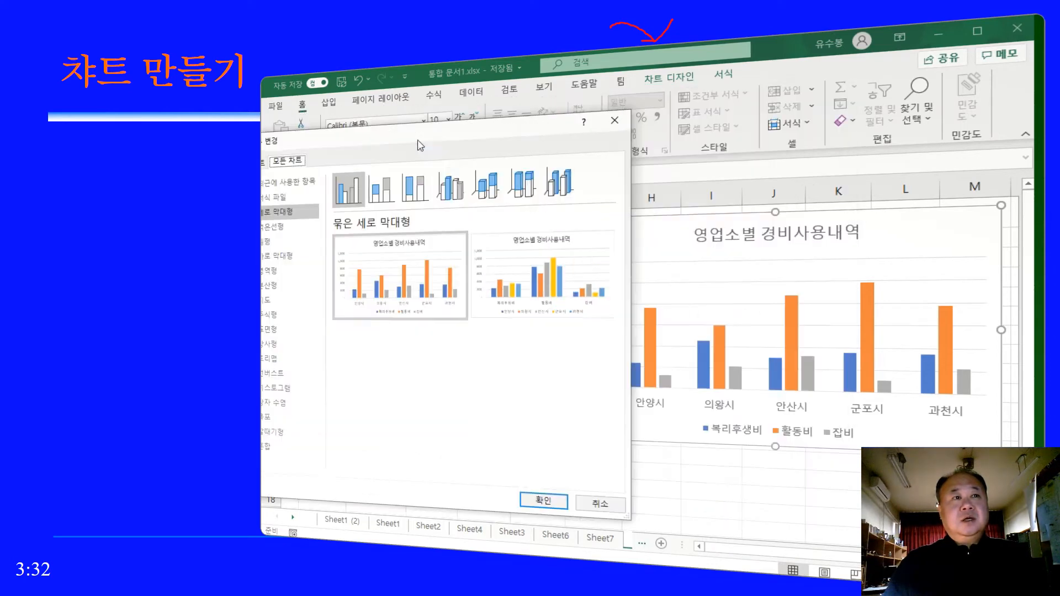
click(487, 191)
mouse_move(422, 268)
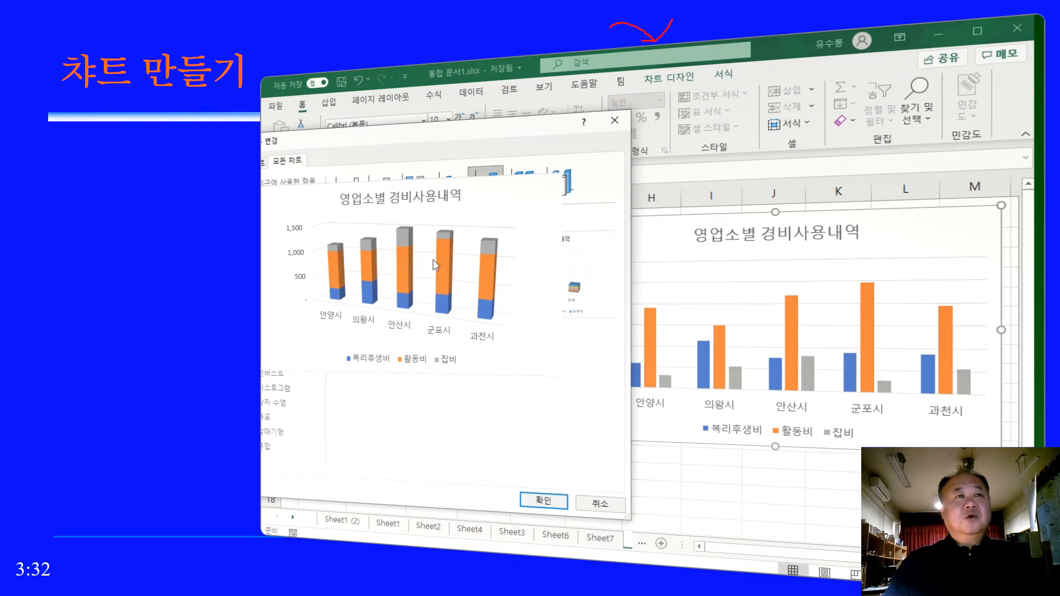
click(522, 183)
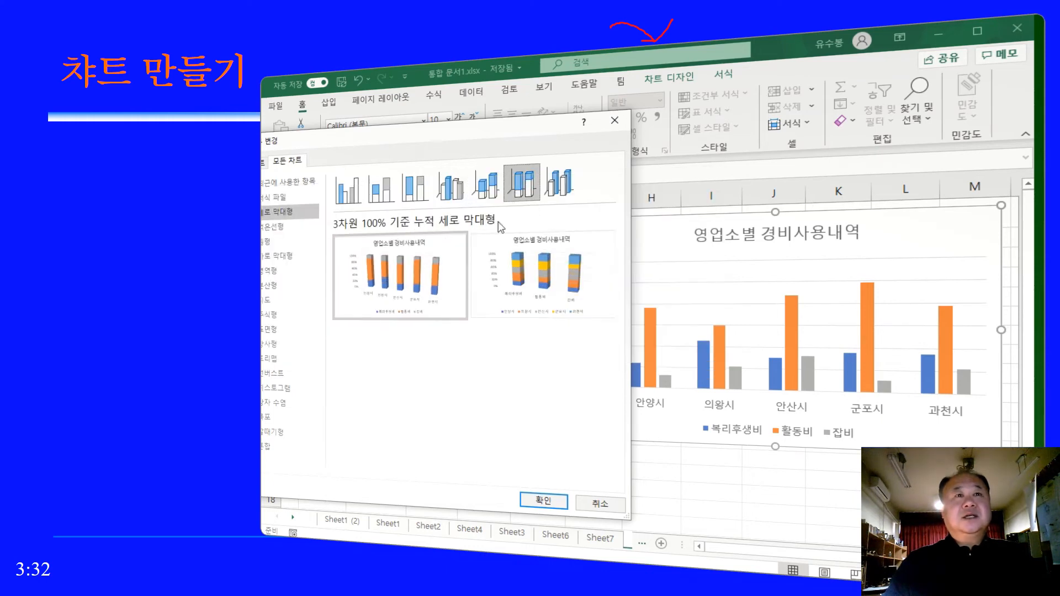
click(567, 187)
mouse_move(557, 258)
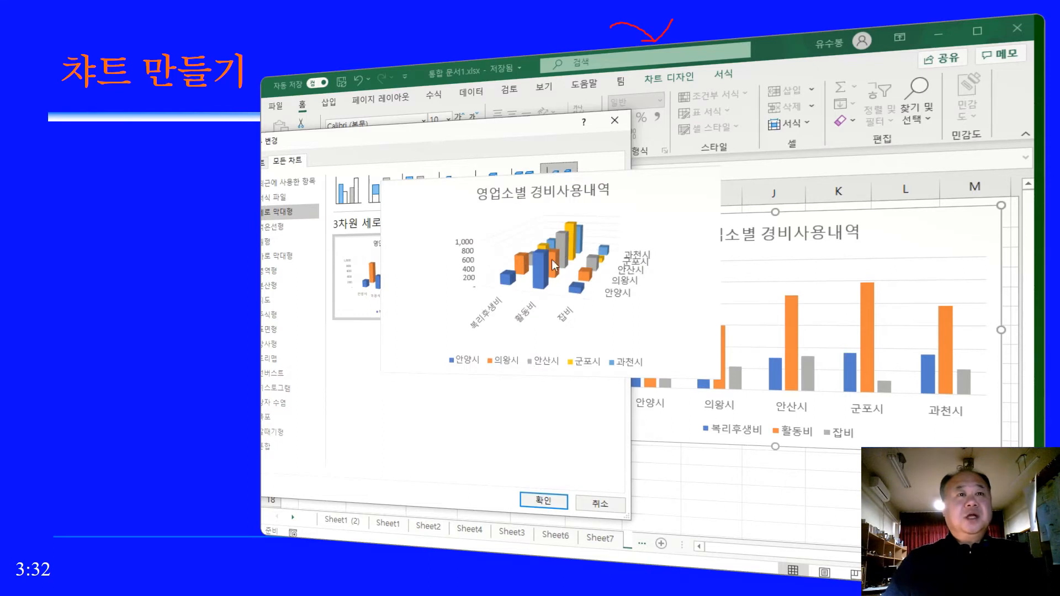
mouse_move(393, 276)
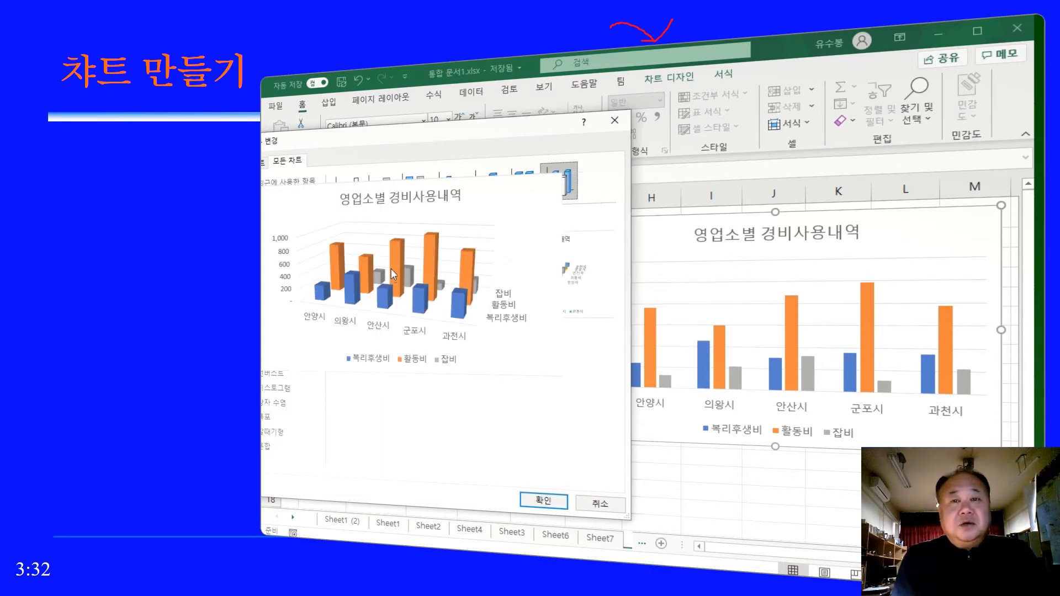
Step: Examine the template, line and scatter categories among the available chart types
click(274, 197)
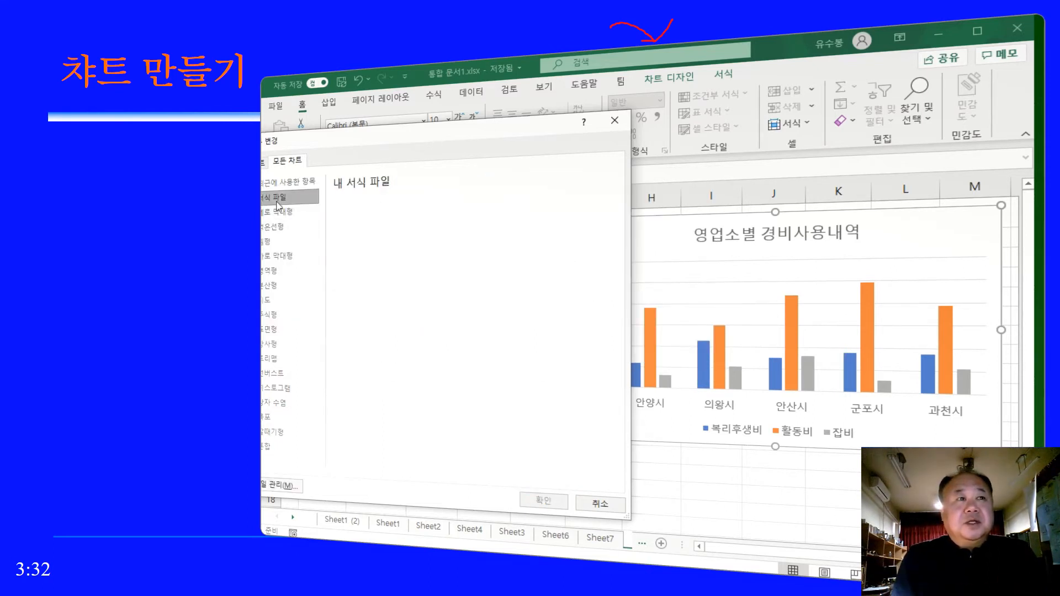
click(277, 231)
mouse_move(396, 252)
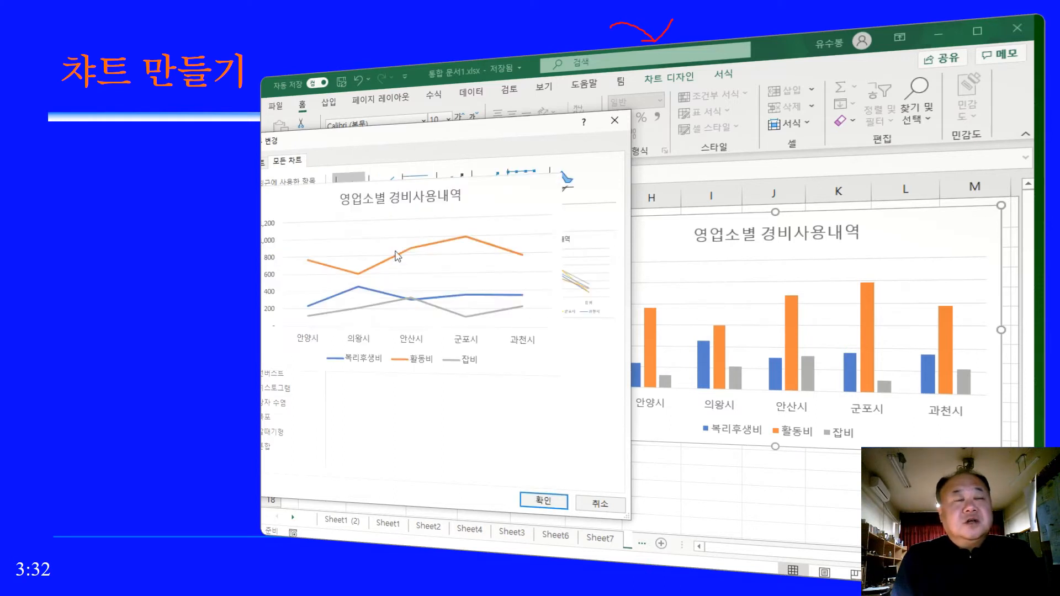
mouse_move(500, 276)
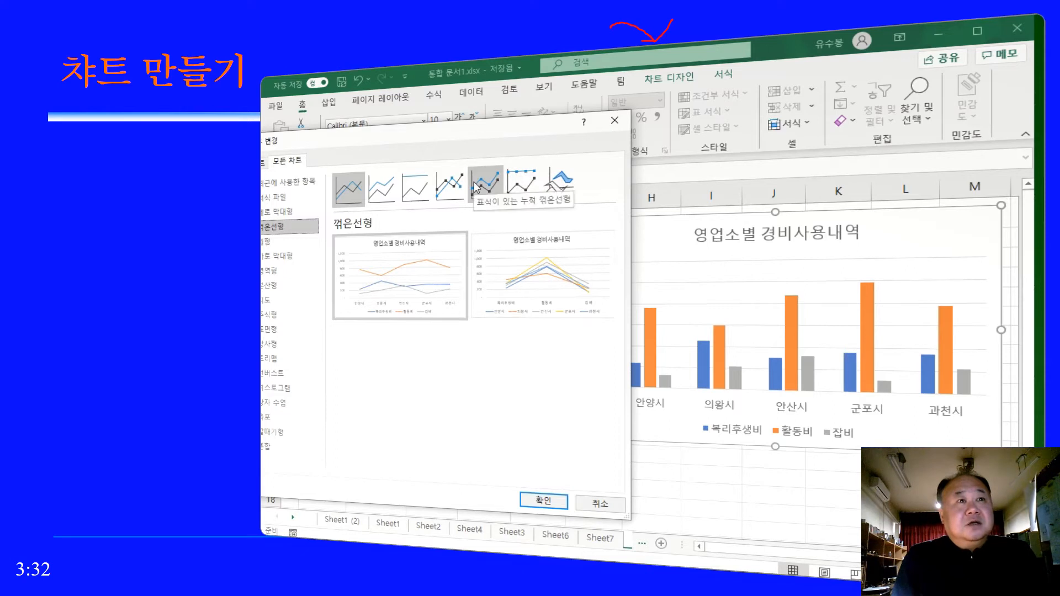
click(273, 286)
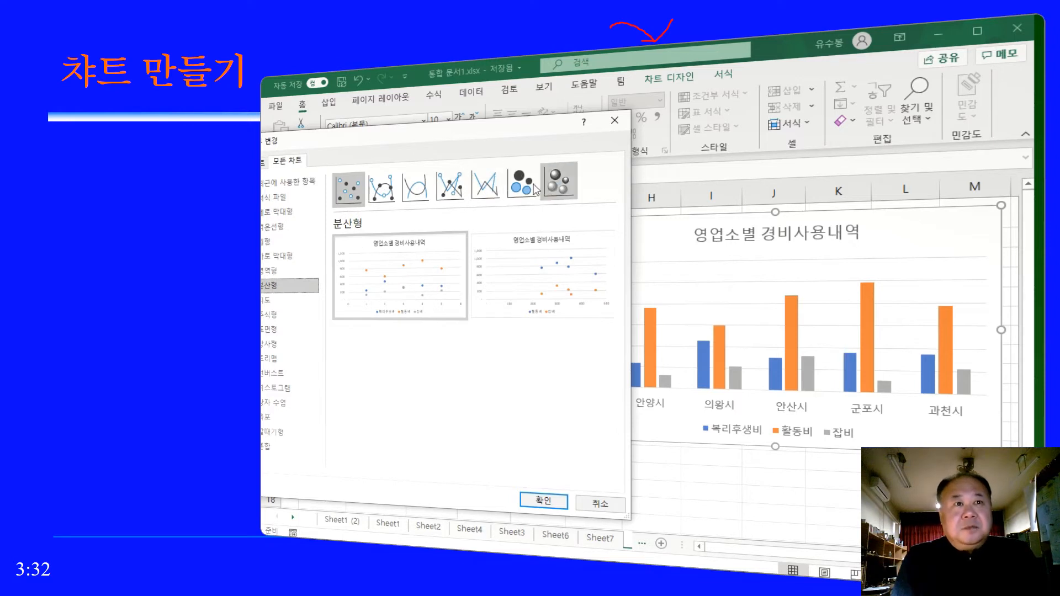
Step: Change the chart to a 3-D clustered column using the layout with expense items as categories and branches as series
click(274, 214)
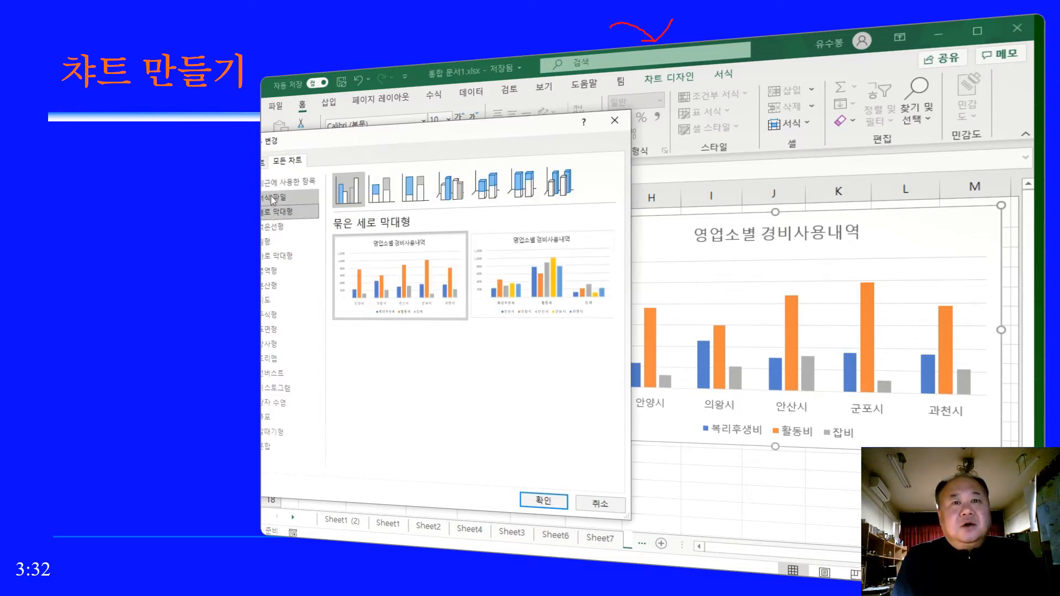
click(451, 197)
mouse_move(555, 281)
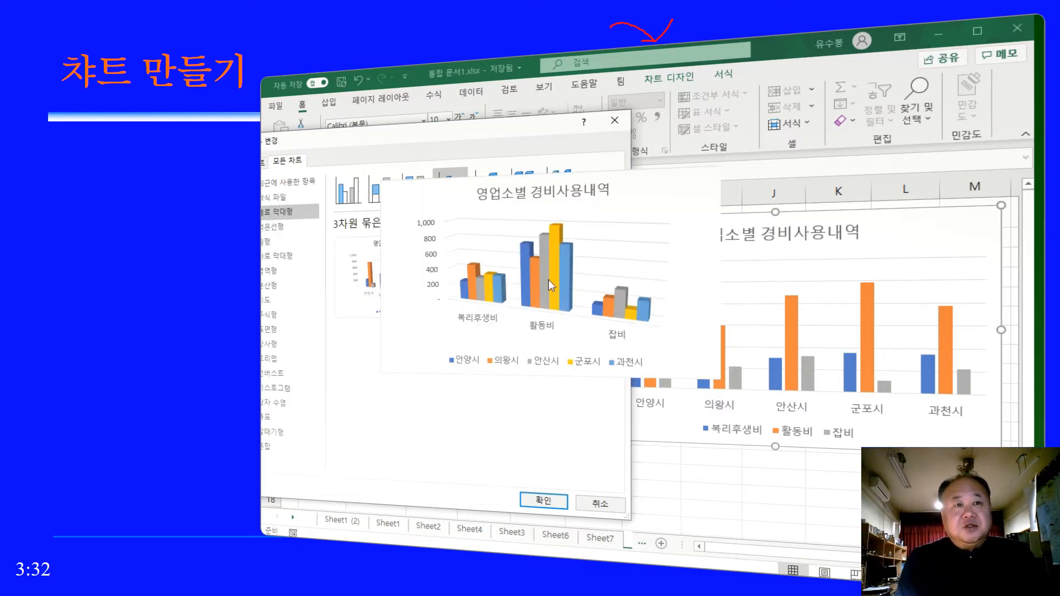
double_click(548, 280)
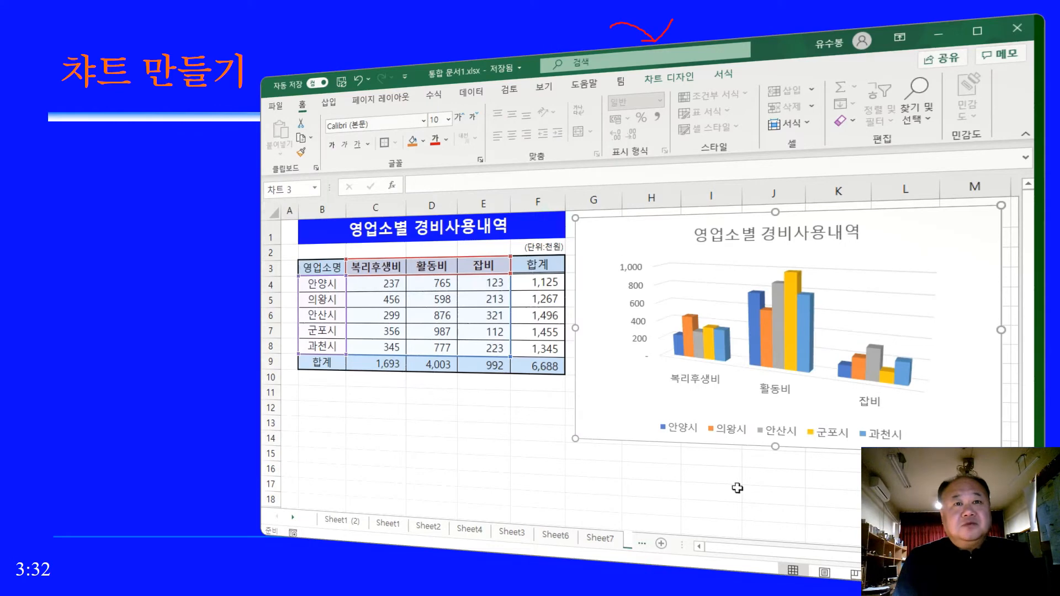
click(737, 487)
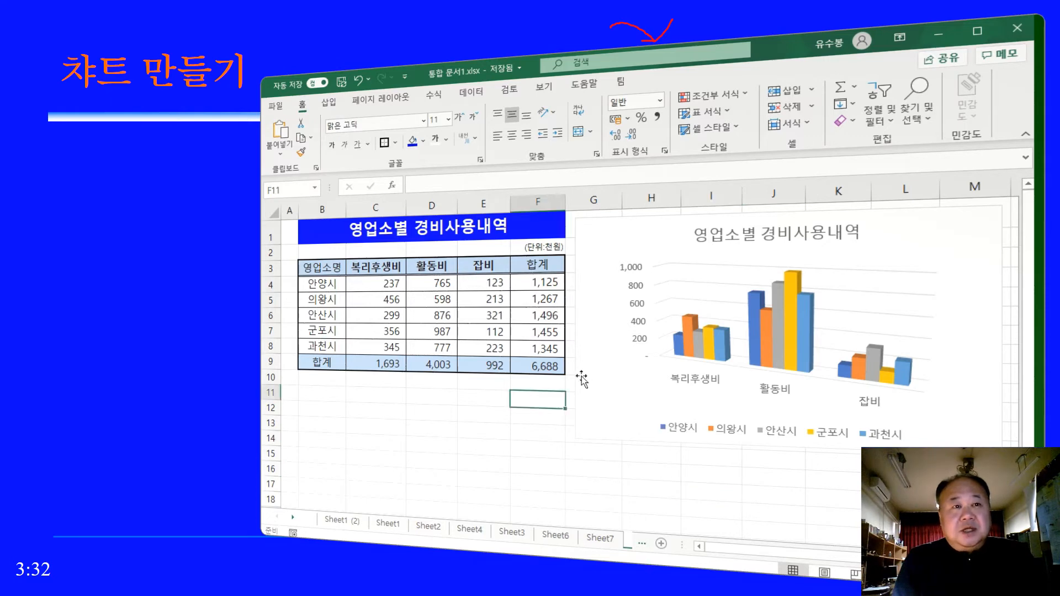
Step: Delete the 3-D clustered column chart from the sheet
click(605, 380)
click(593, 436)
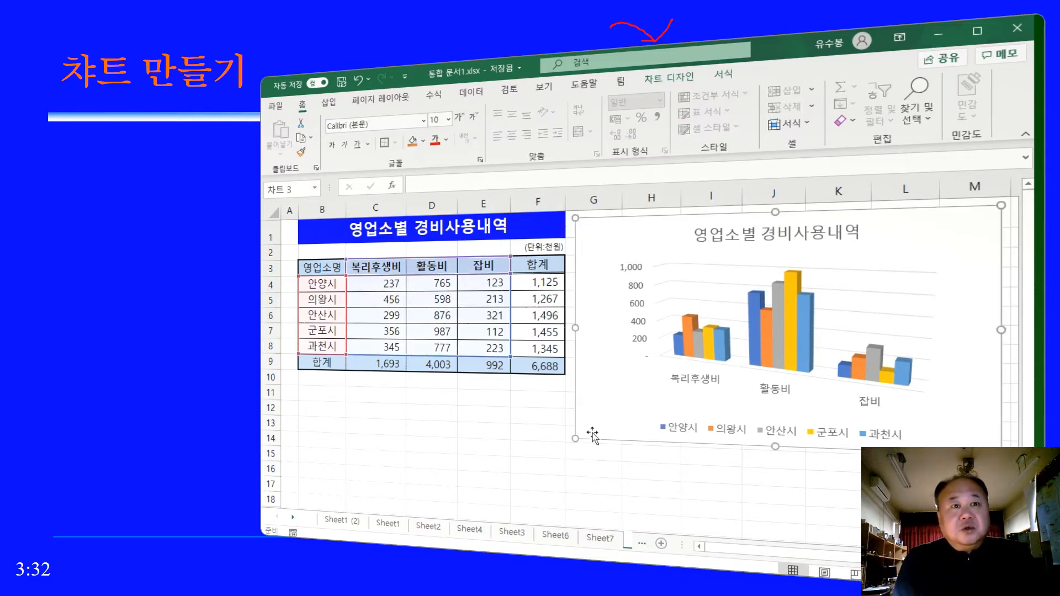
key(Delete)
click(599, 440)
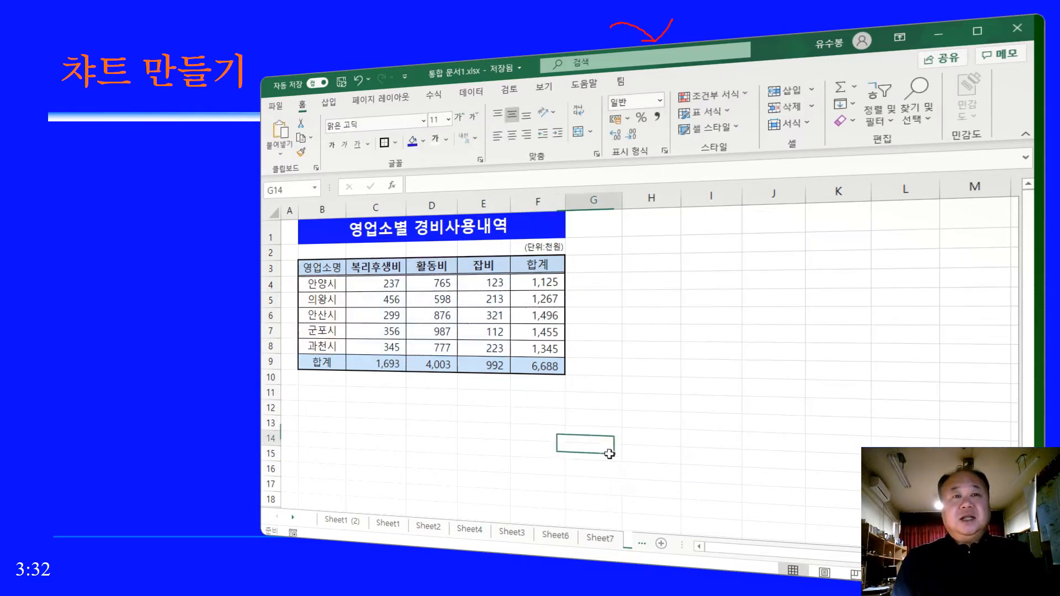
Step: Insert a 2-D clustered column chart from B3:F9, including the total row and column, and select its 합계 series
drag(317, 267, 531, 366)
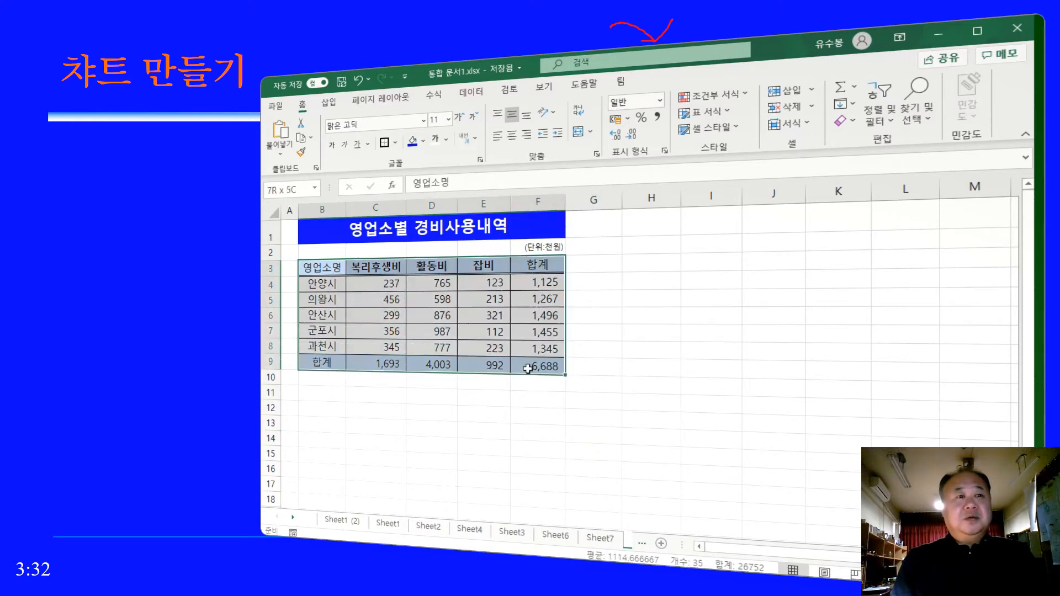
click(330, 105)
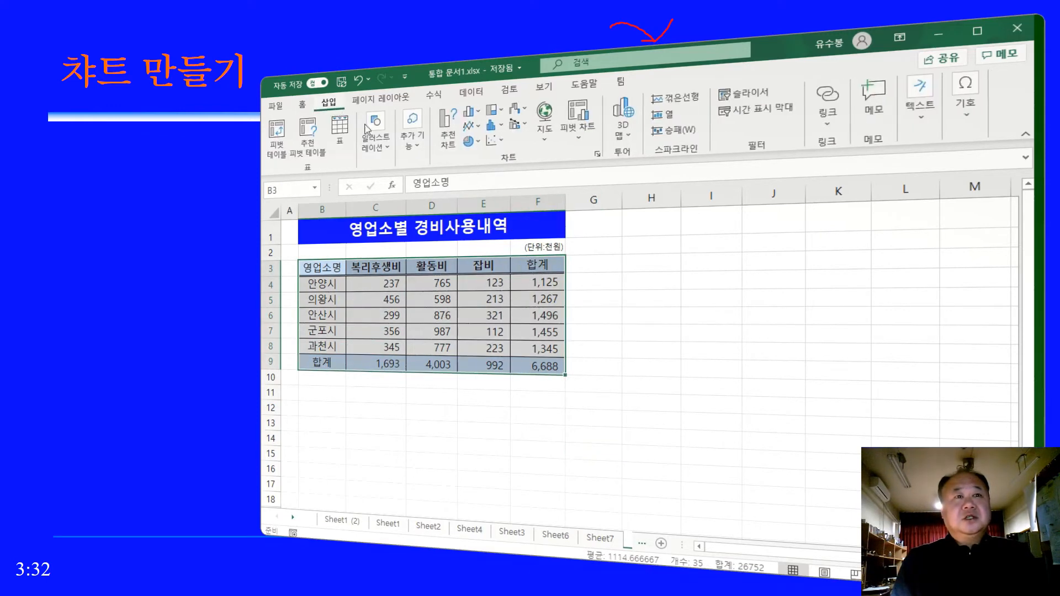
click(470, 111)
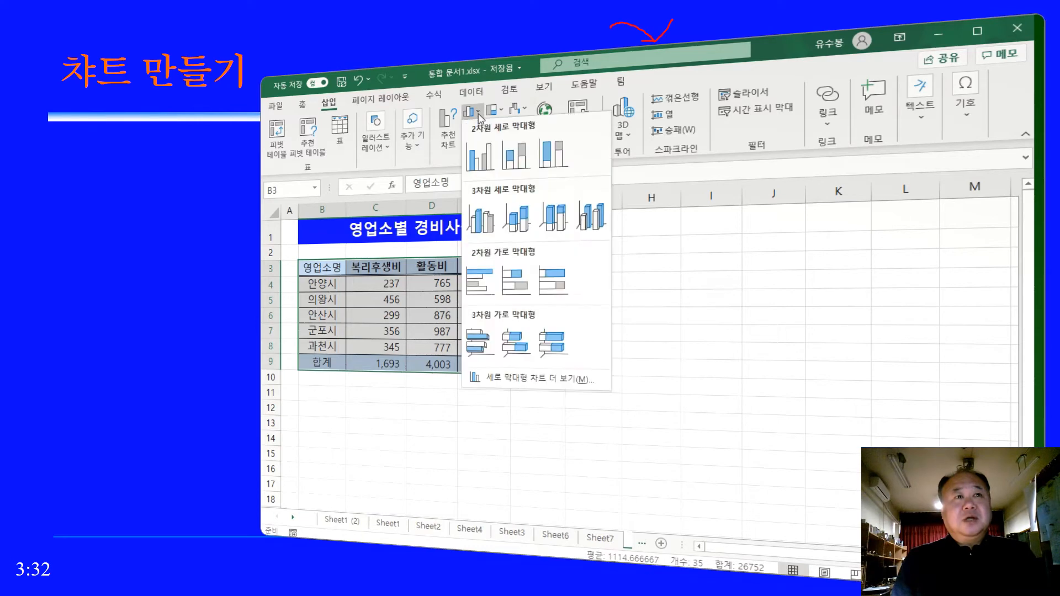
click(482, 153)
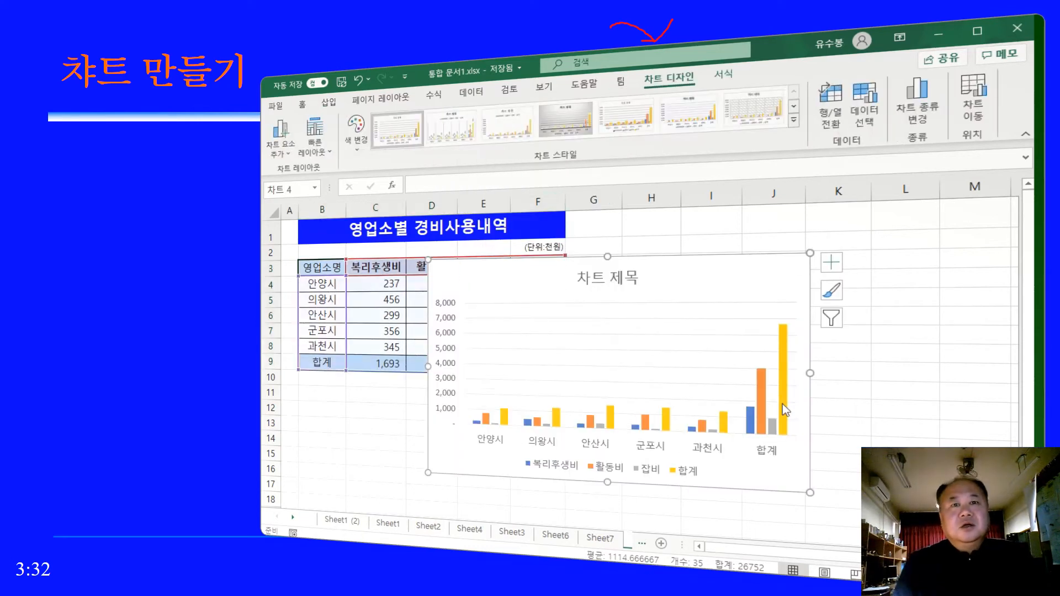
click(779, 424)
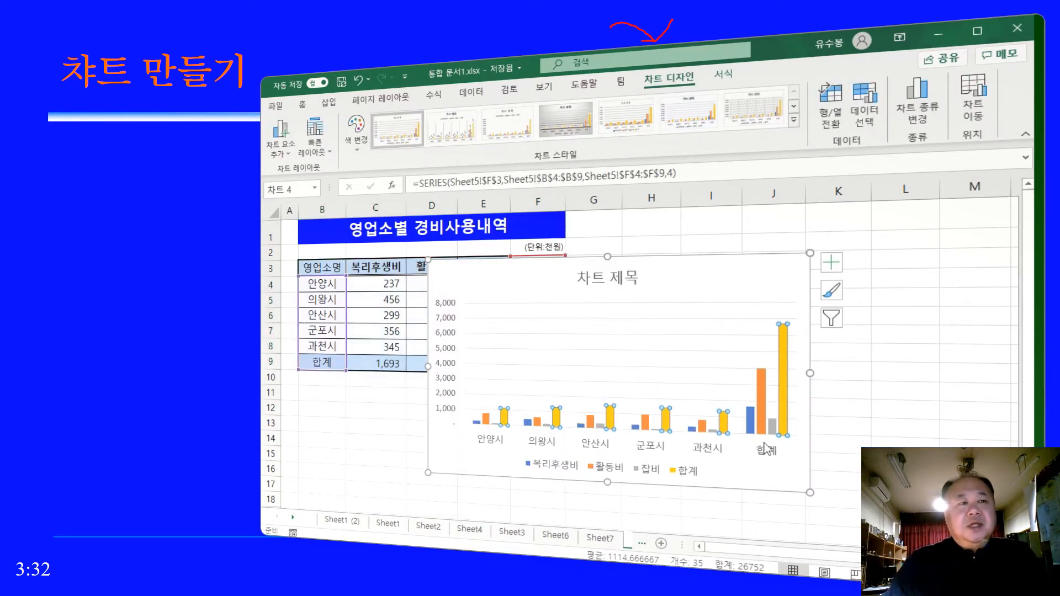
Step: Delete the column chart that includes the totals from the sheet
click(688, 477)
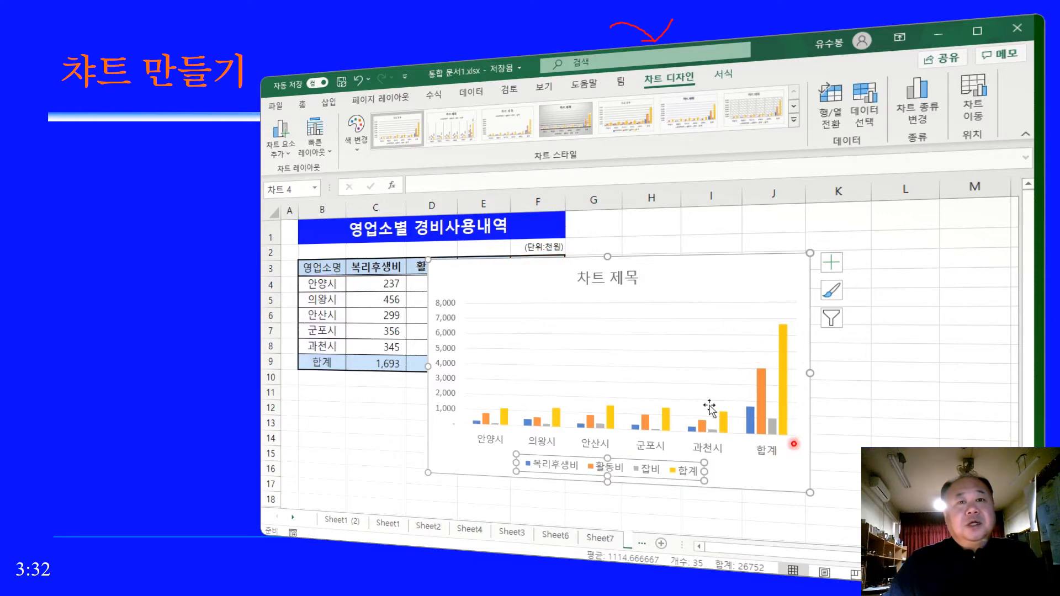
click(728, 266)
key(Delete)
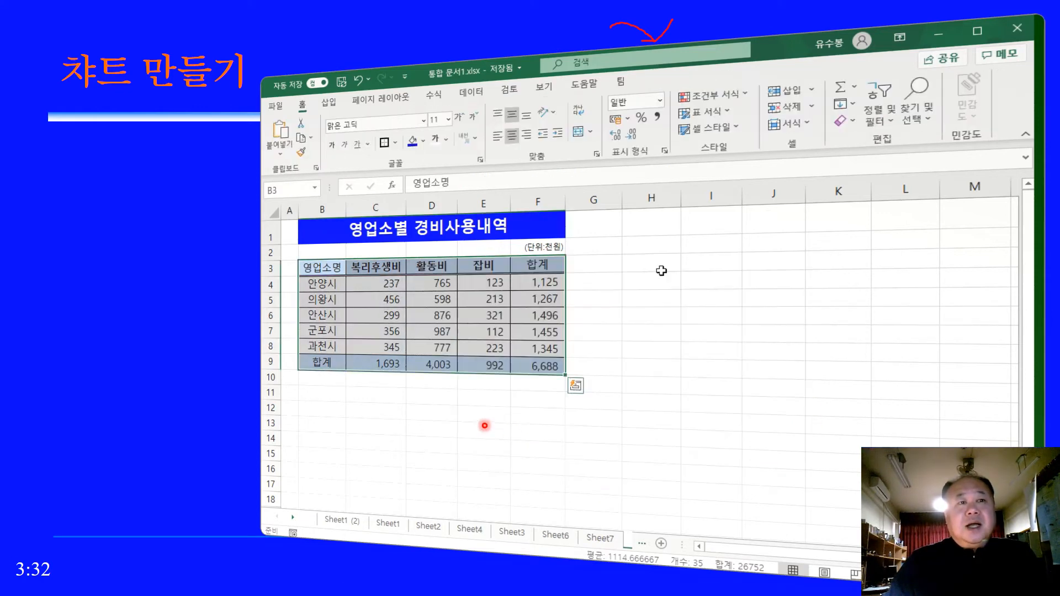
Step: Insert a 2-D clustered column chart from B3:E8, excluding the totals, and place it beside the table from column G
click(651, 375)
drag(486, 348, 322, 268)
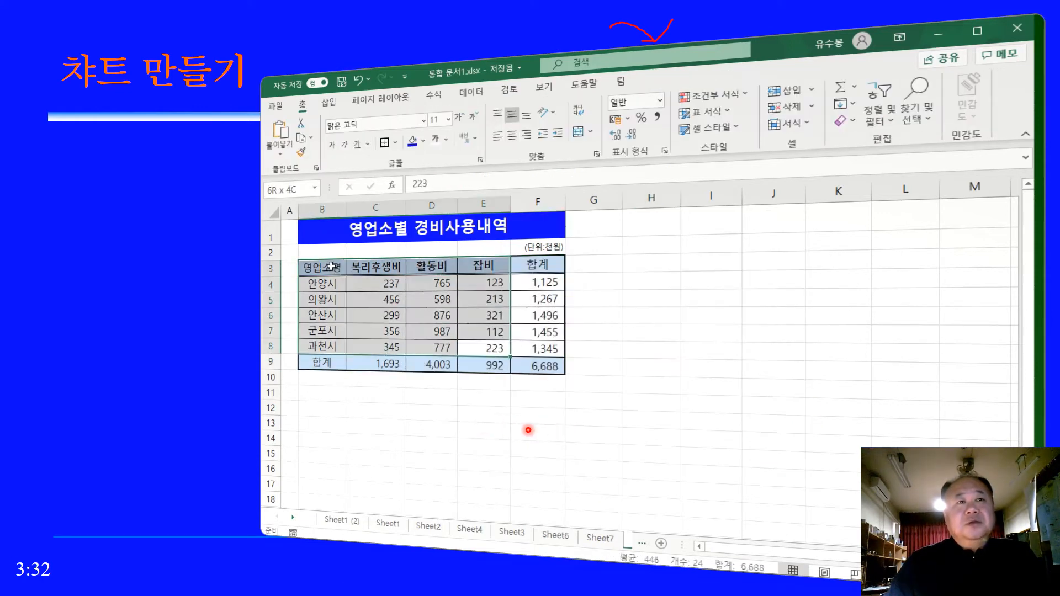
click(329, 102)
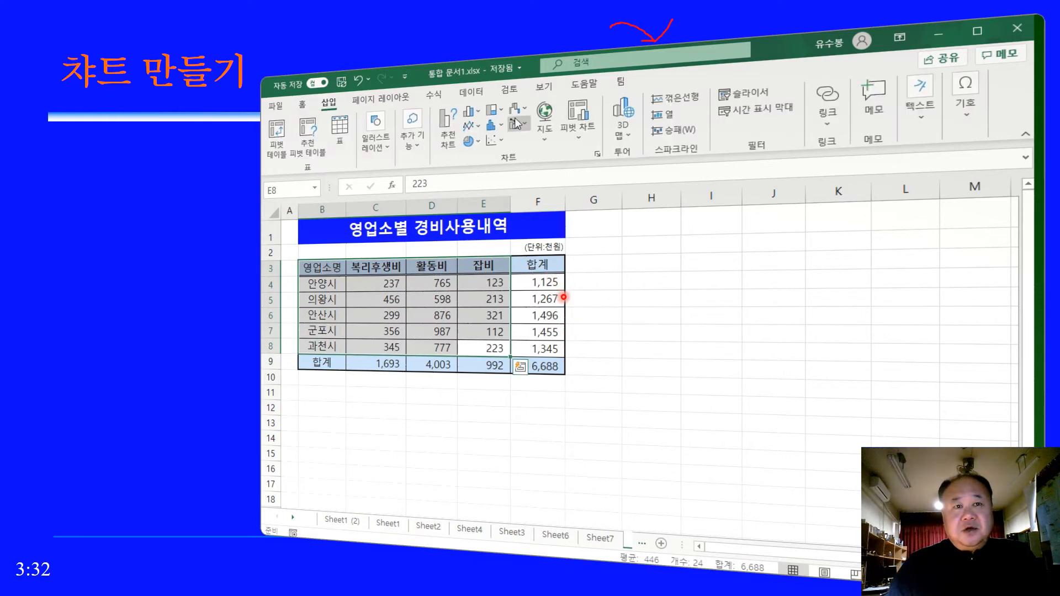
click(476, 113)
click(480, 156)
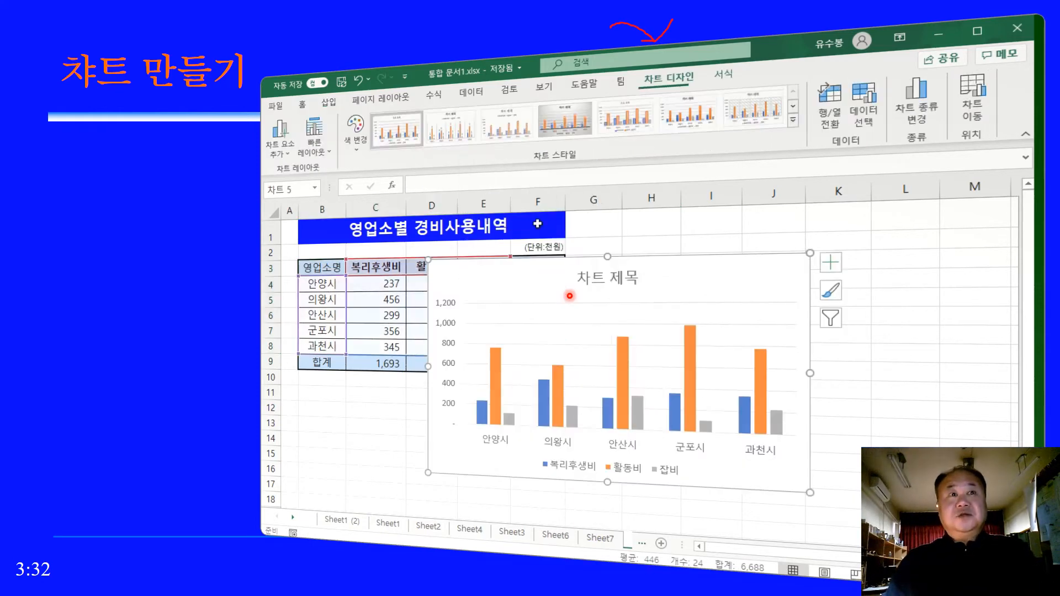
drag(672, 257, 773, 228)
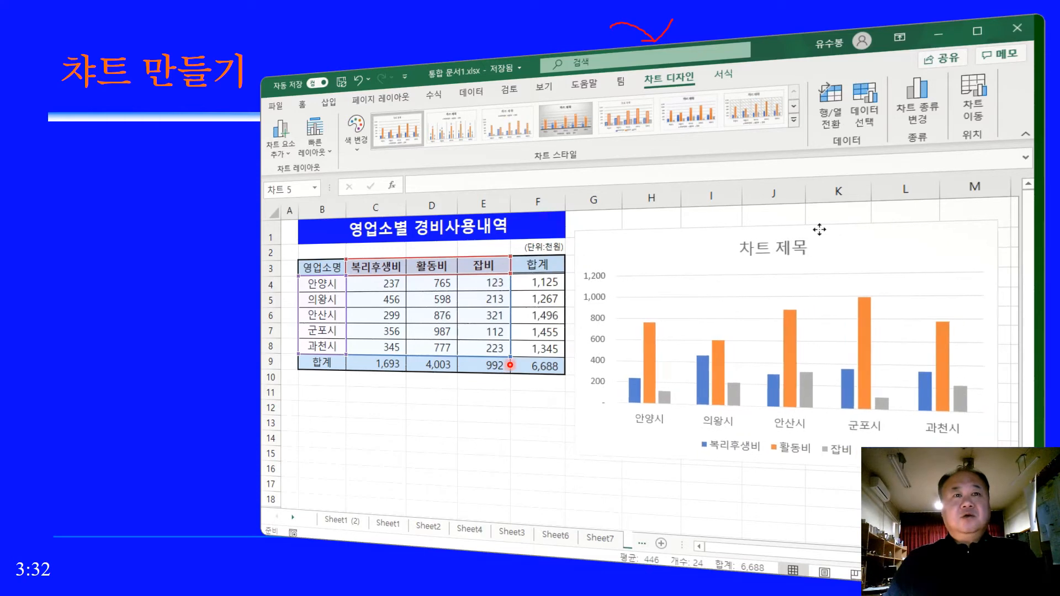
Step: Move the chart legend to the chart's upper-right corner and resize it so its three entries stack vertically
click(810, 445)
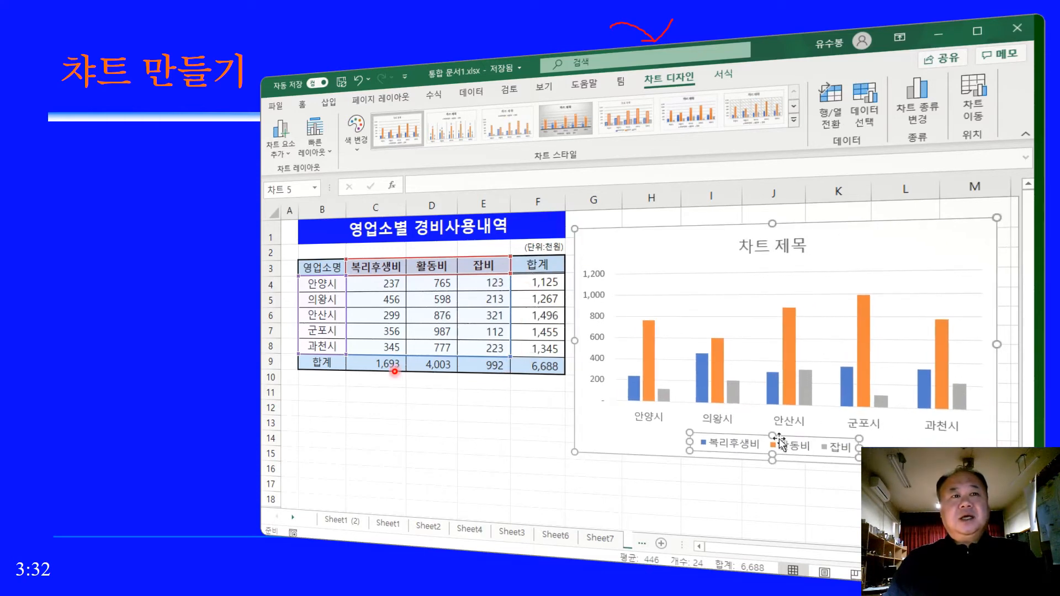
click(789, 444)
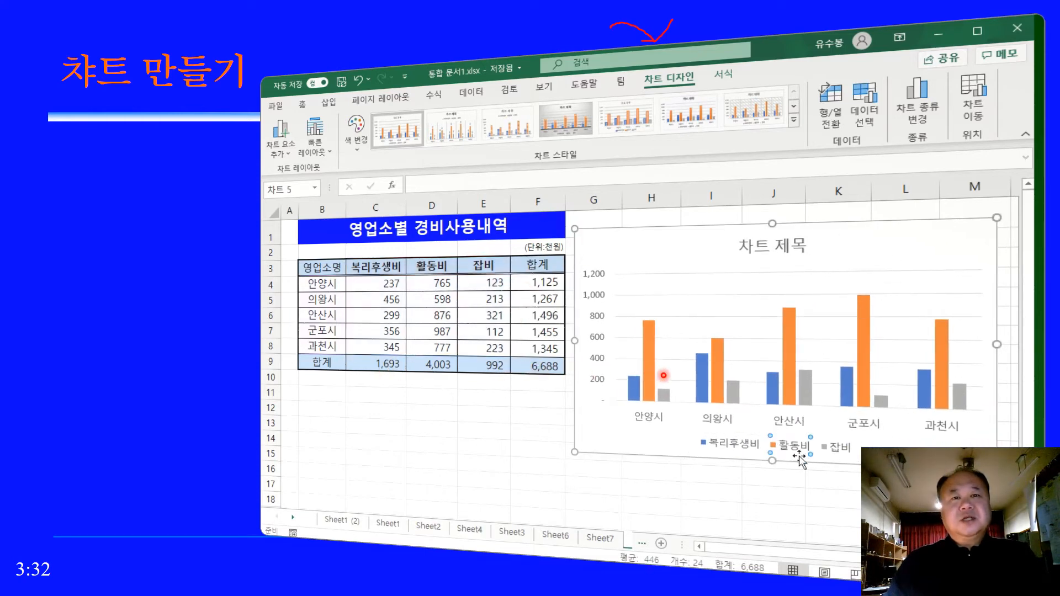
click(774, 492)
click(738, 444)
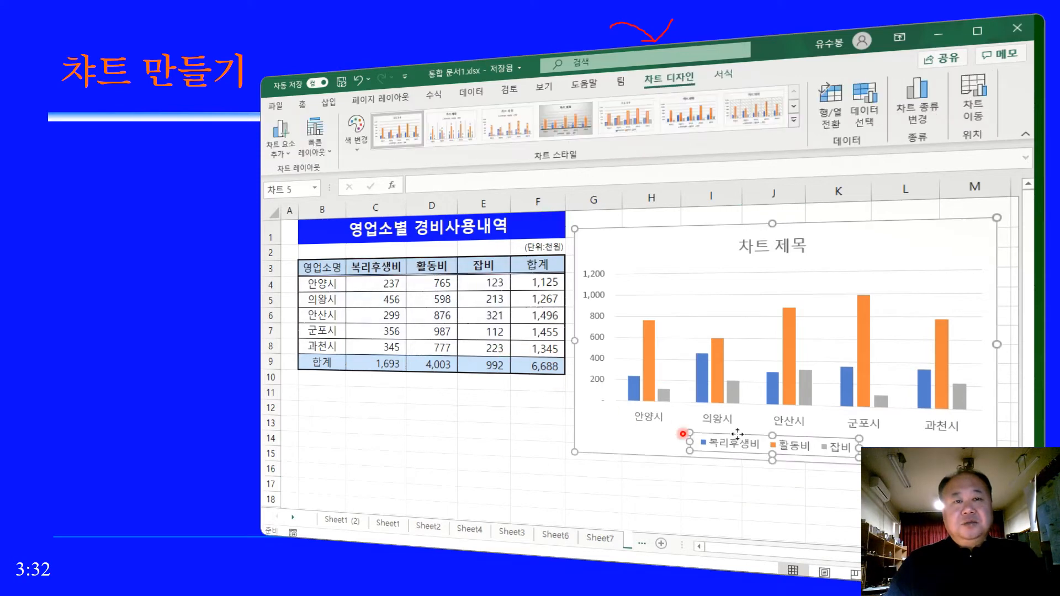
drag(738, 434, 899, 245)
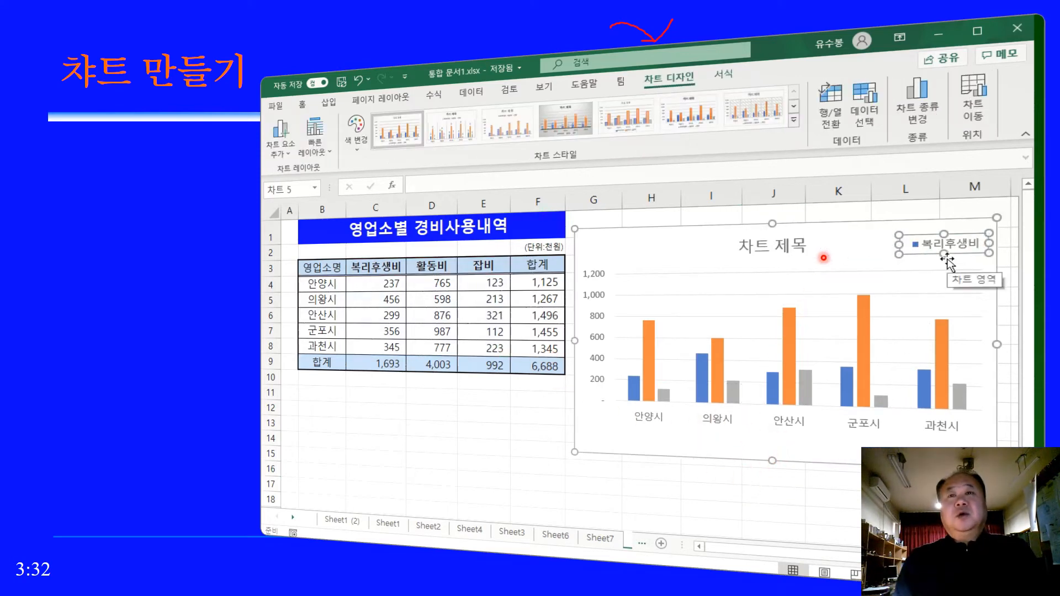
drag(946, 291, 946, 291)
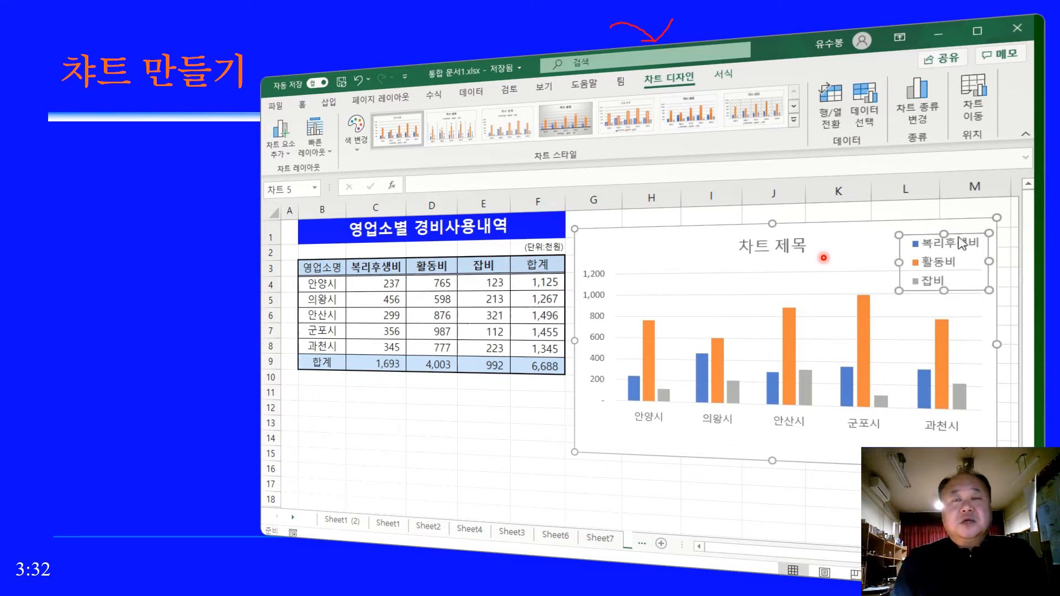
drag(959, 223, 959, 223)
Step: Move the chart title toward the chart's upper-left corner and replace its text with 영업소별 경비사용내역 copied from cell B1
click(796, 237)
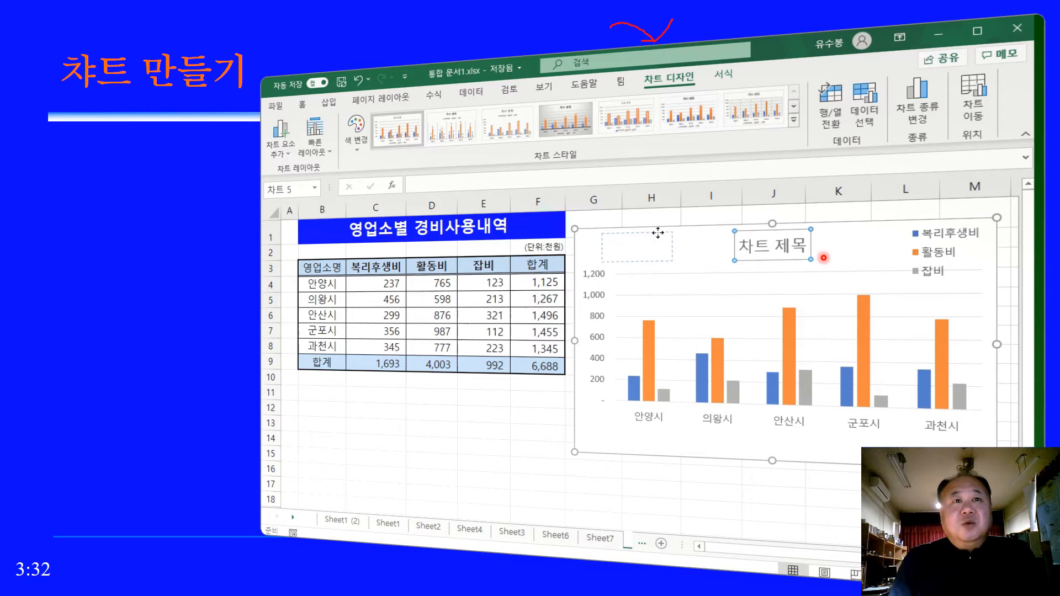
drag(657, 233, 658, 233)
double_click(466, 230)
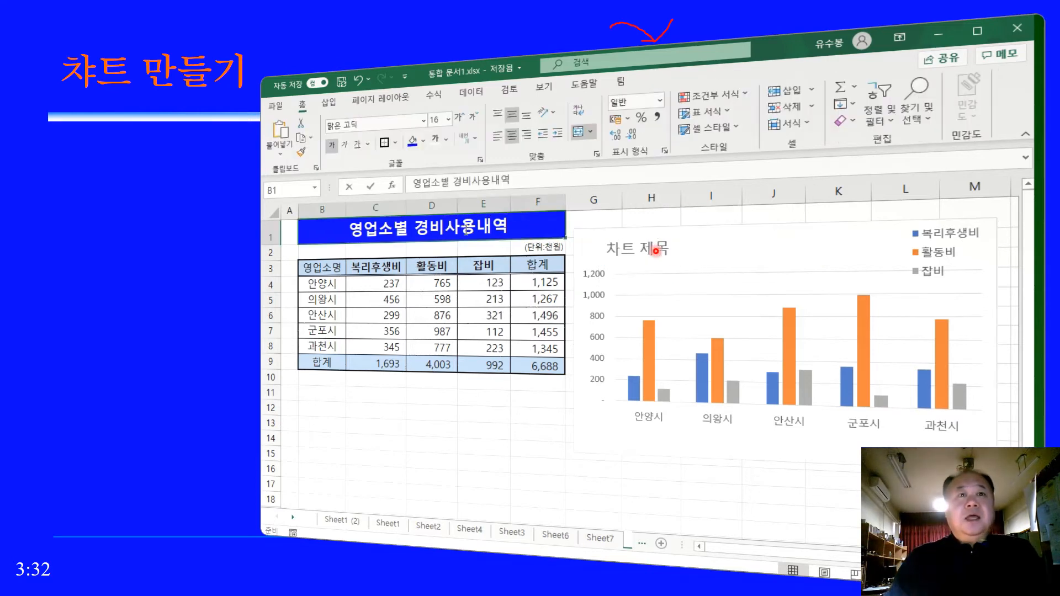
triple_click(466, 230)
key(ctrl+c)
click(633, 251)
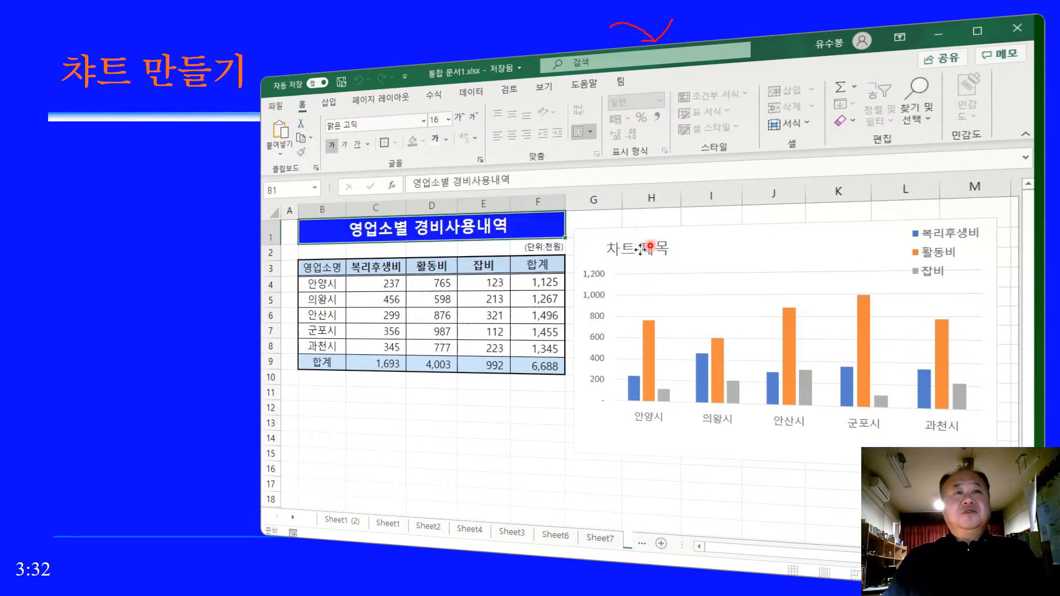
key(ctrl+v)
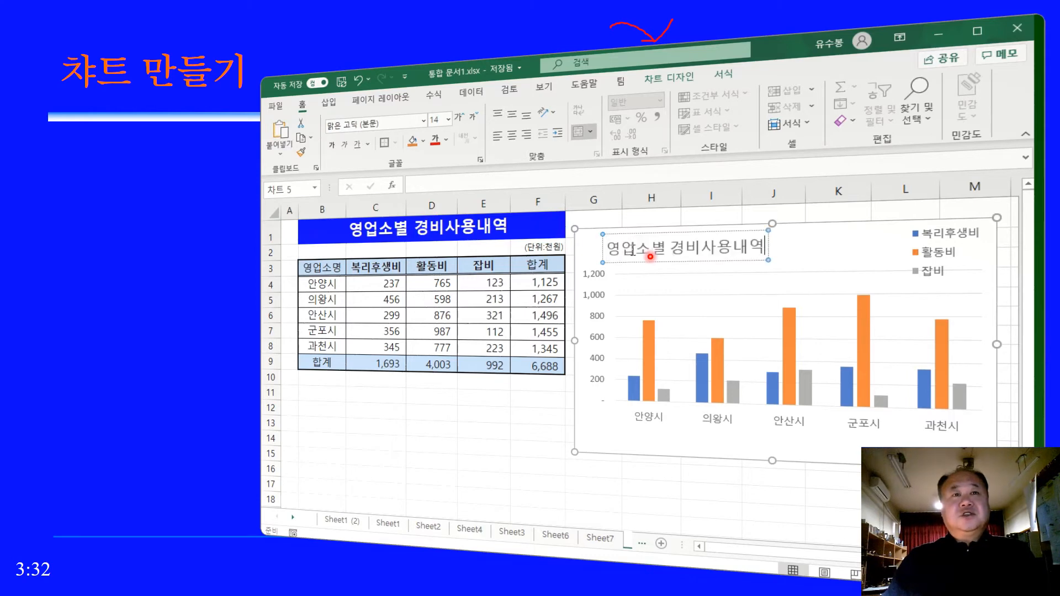
Step: Make the chart title bold and set its font size to 16
triple_click(701, 253)
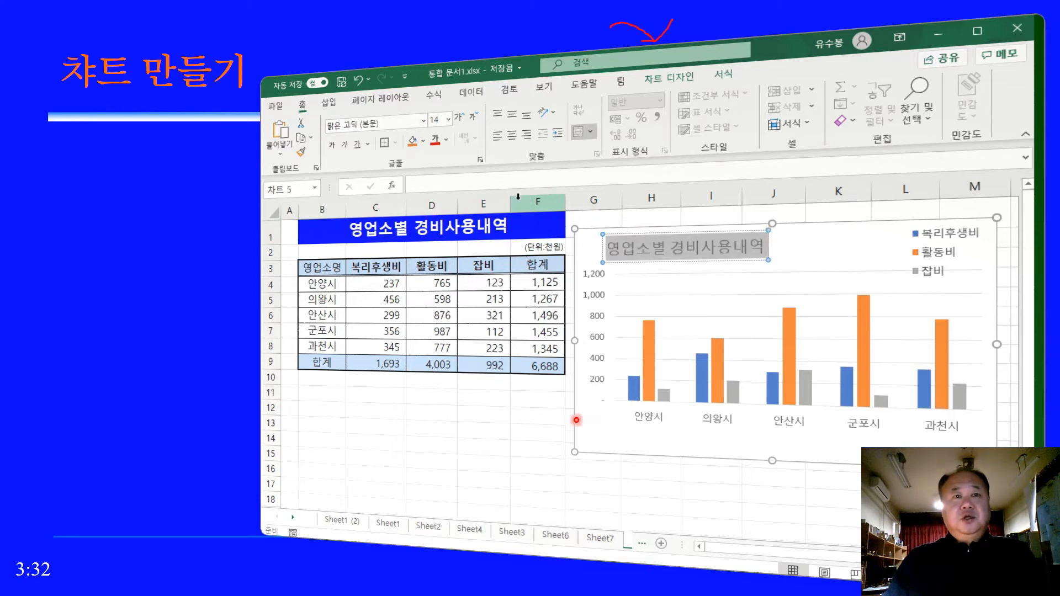
click(332, 145)
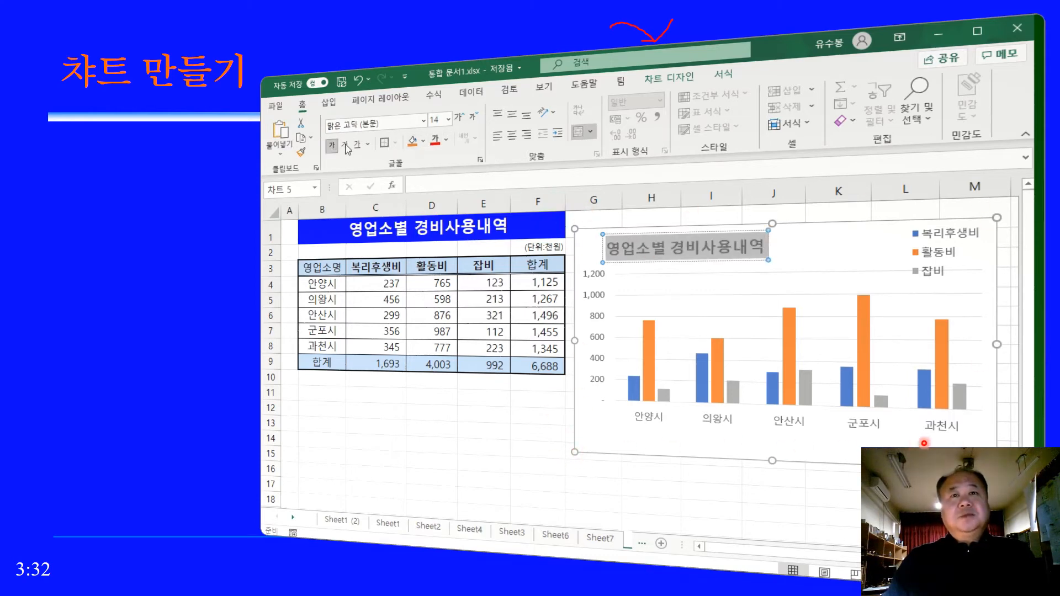
click(460, 118)
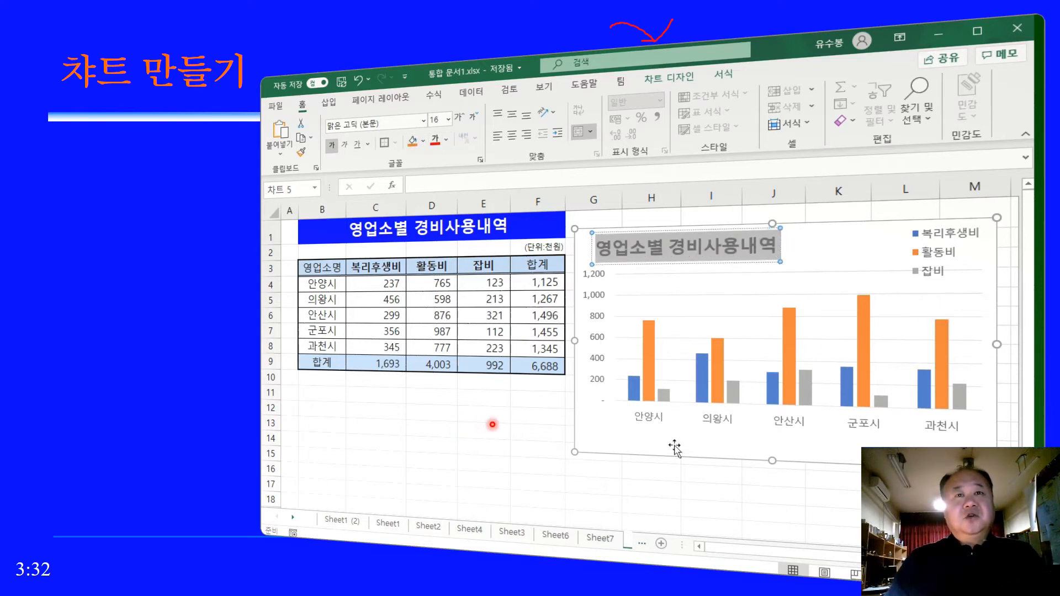
click(671, 485)
Step: Add minor gridlines to the chart's vertical value axis
click(599, 319)
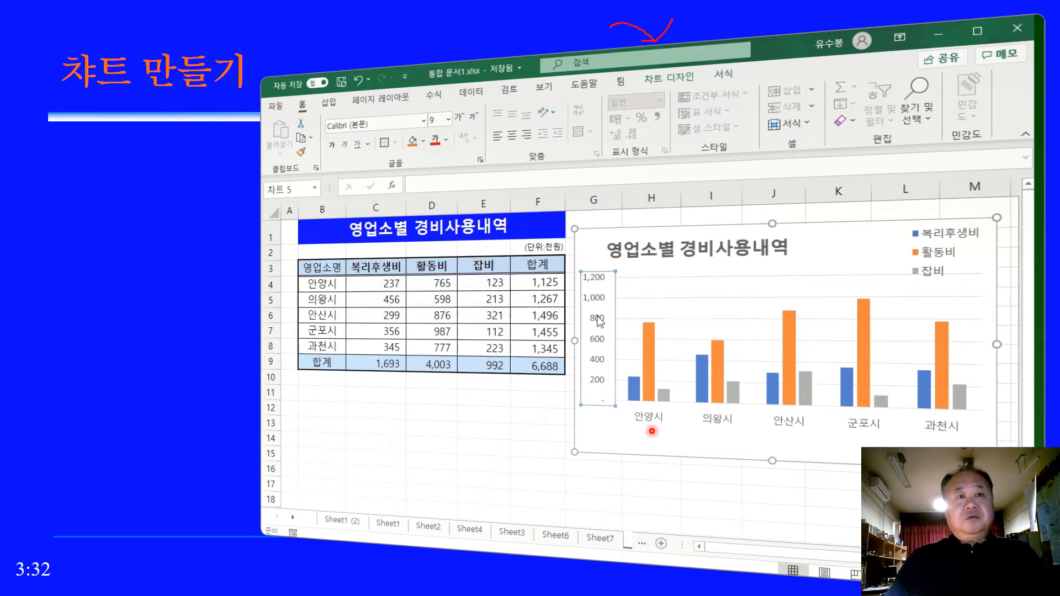
right_click(598, 319)
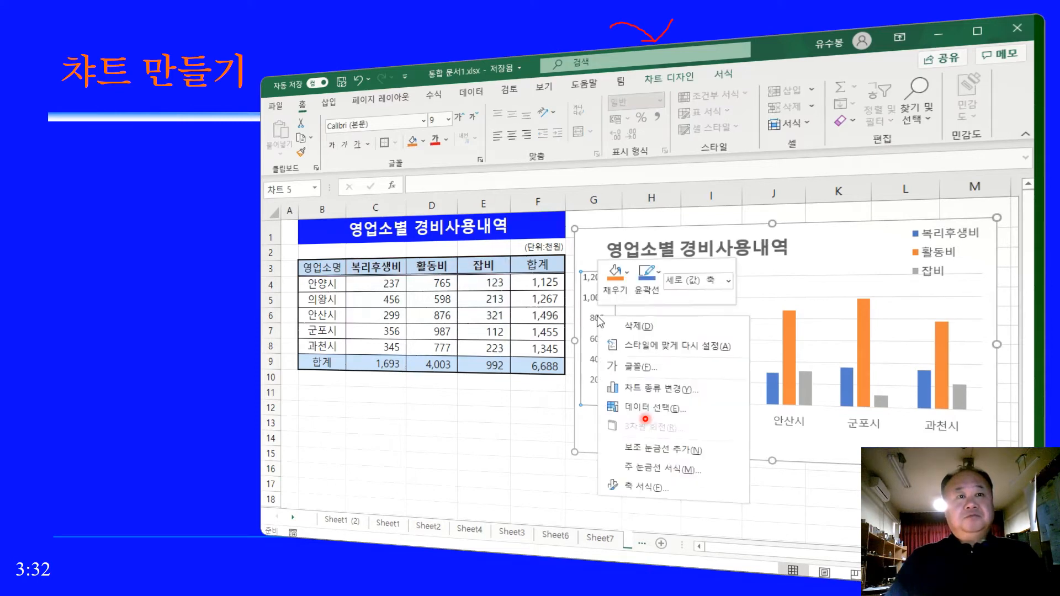
click(639, 450)
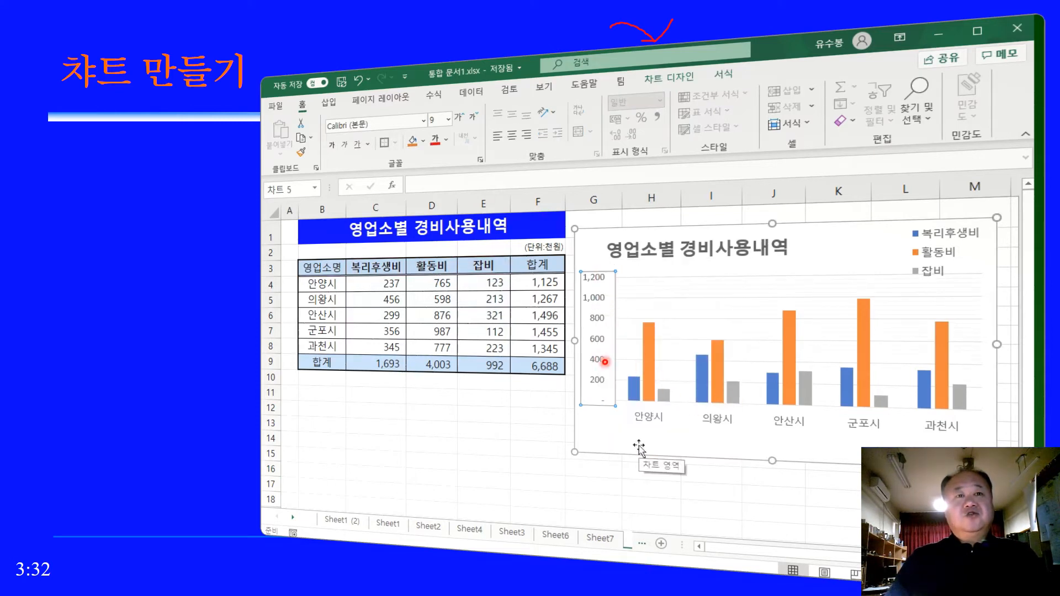
Step: Try solid, no-line and gradient styles on the chart's minor gridlines and restore the automatic line style
right_click(608, 352)
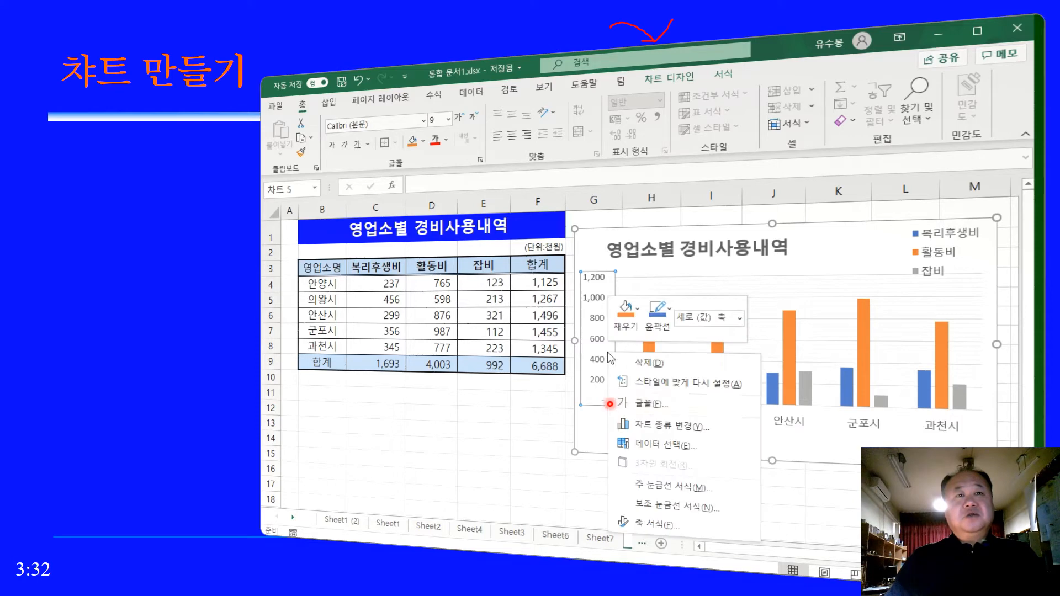
click(667, 505)
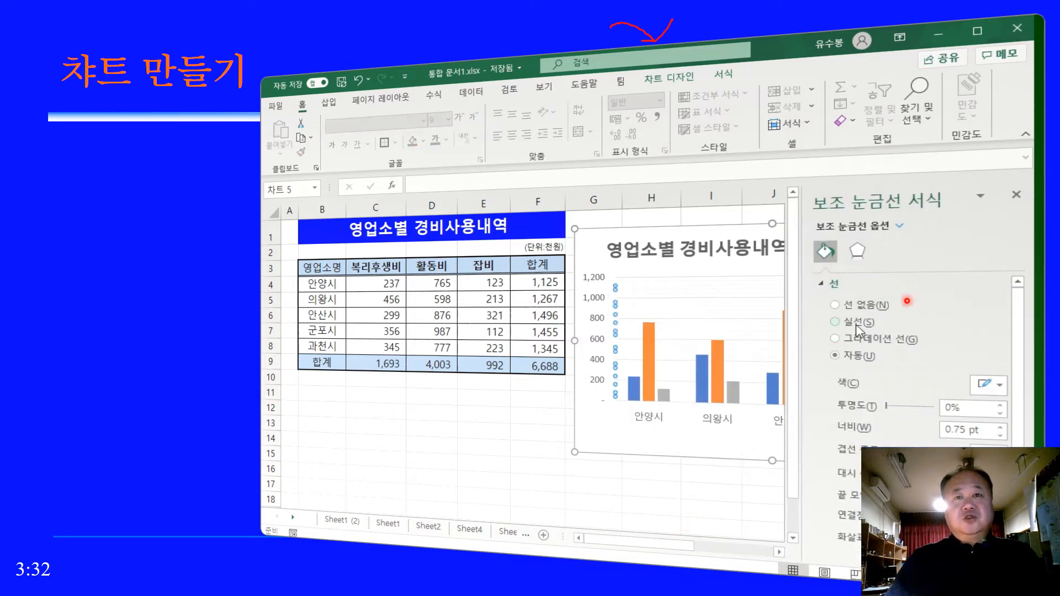
click(856, 323)
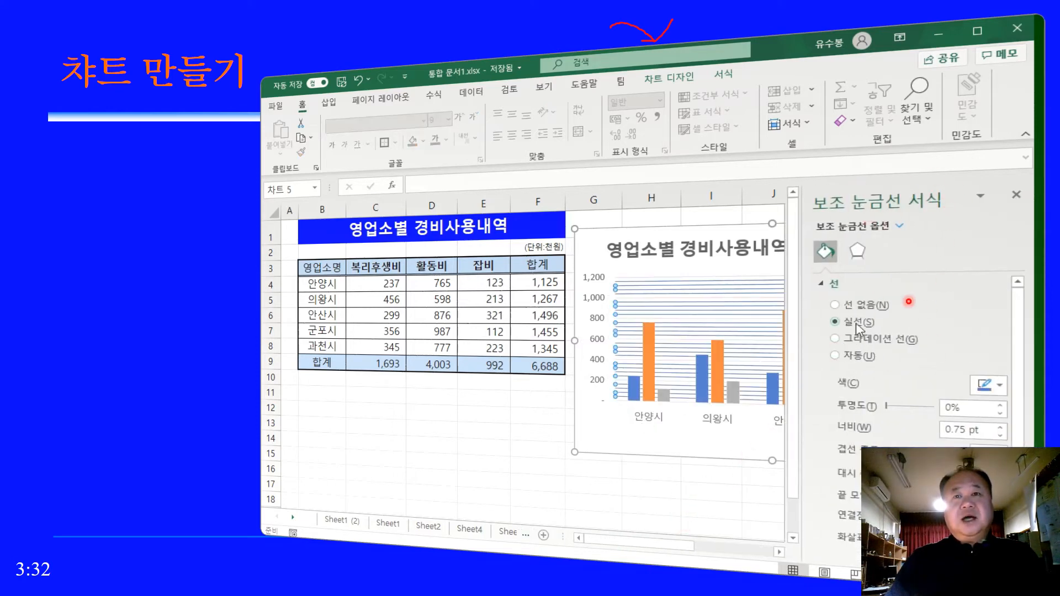
click(861, 307)
click(861, 320)
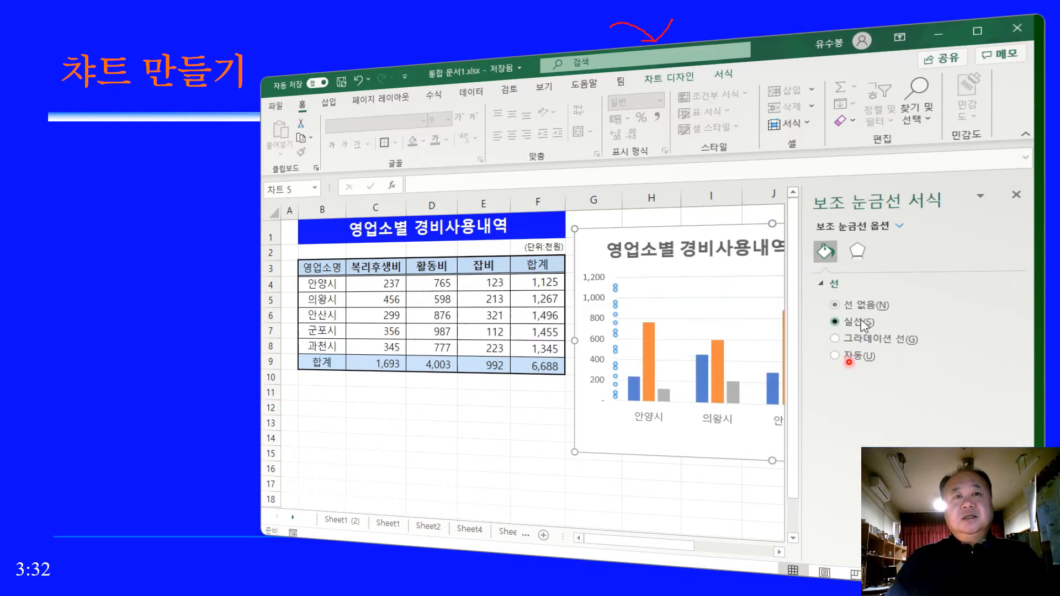
click(864, 339)
click(865, 355)
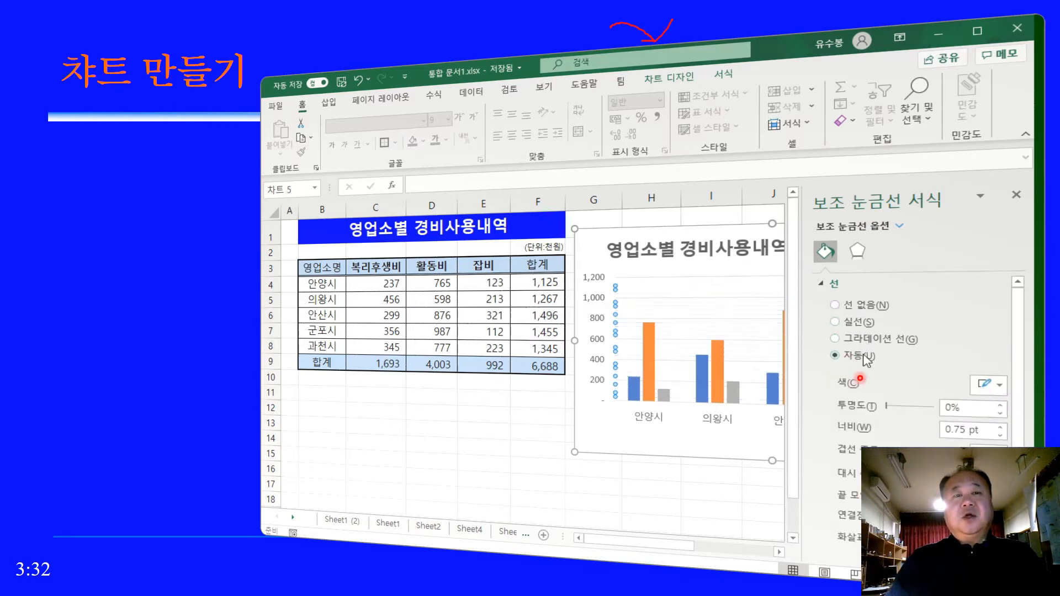
click(687, 486)
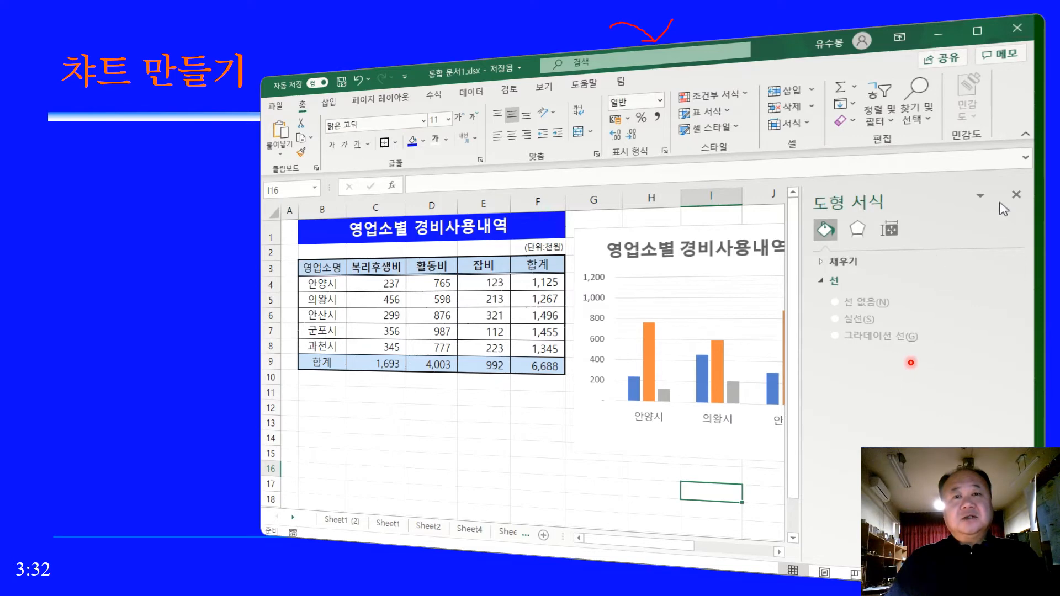
click(1016, 195)
Step: Examine the column chart subtypes for the expense chart, from stacked and 100% stacked to the 3-D variants
click(755, 248)
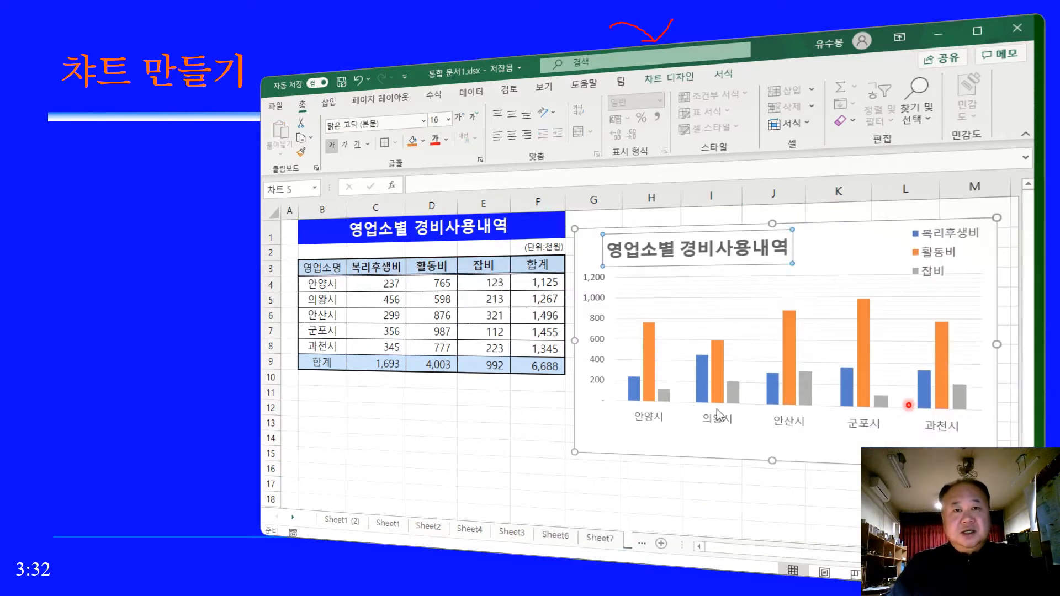
click(332, 104)
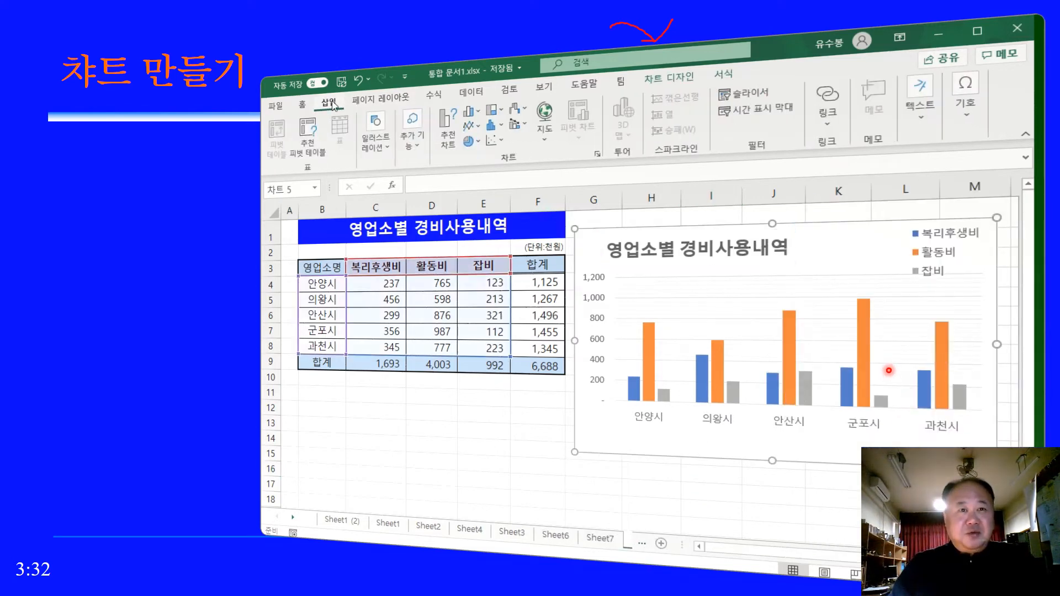
click(598, 155)
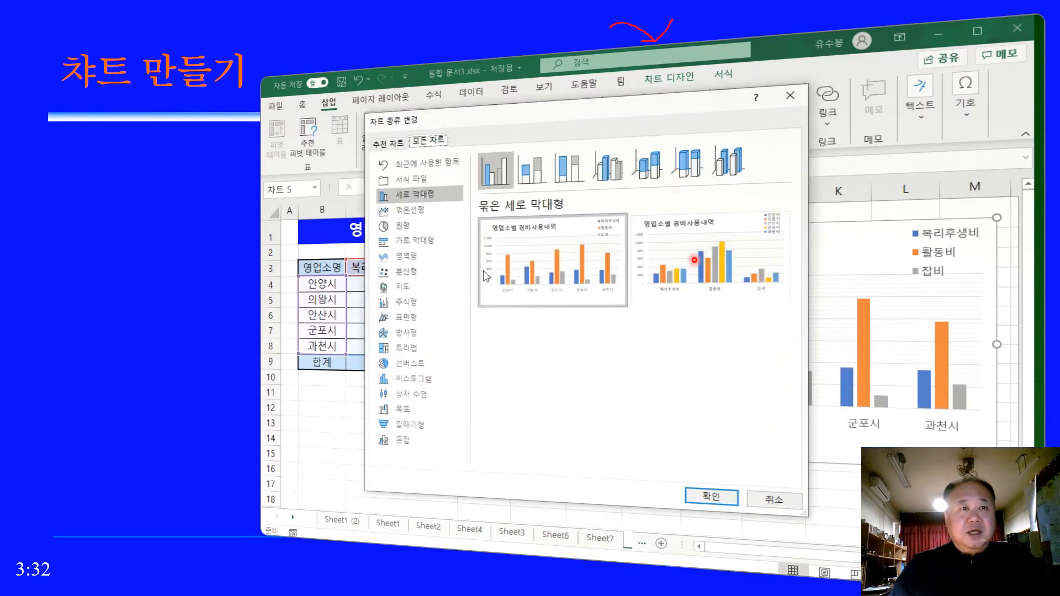
click(540, 175)
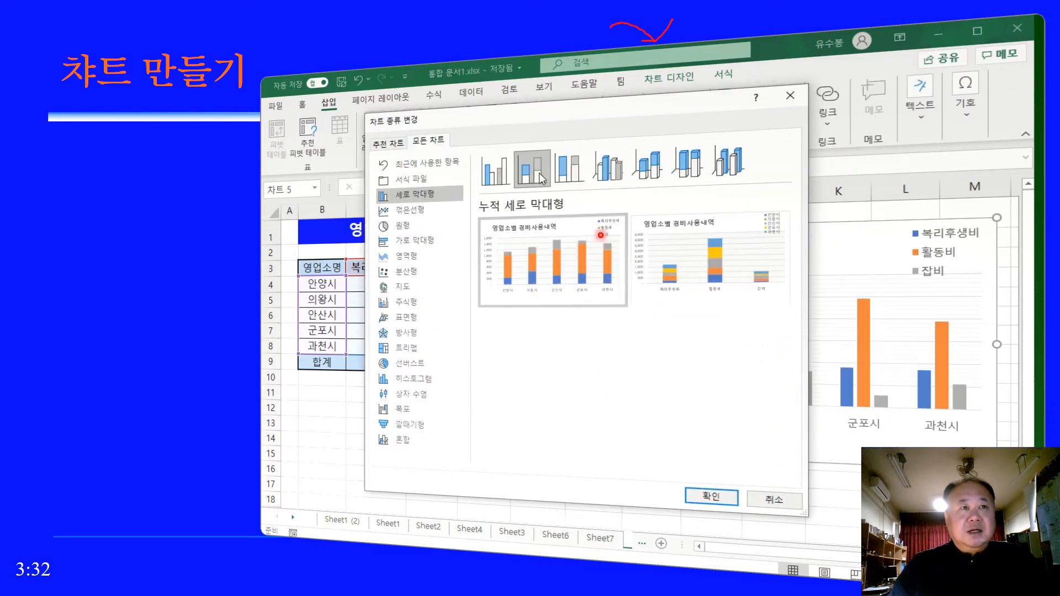
click(569, 167)
click(609, 167)
click(648, 166)
click(687, 169)
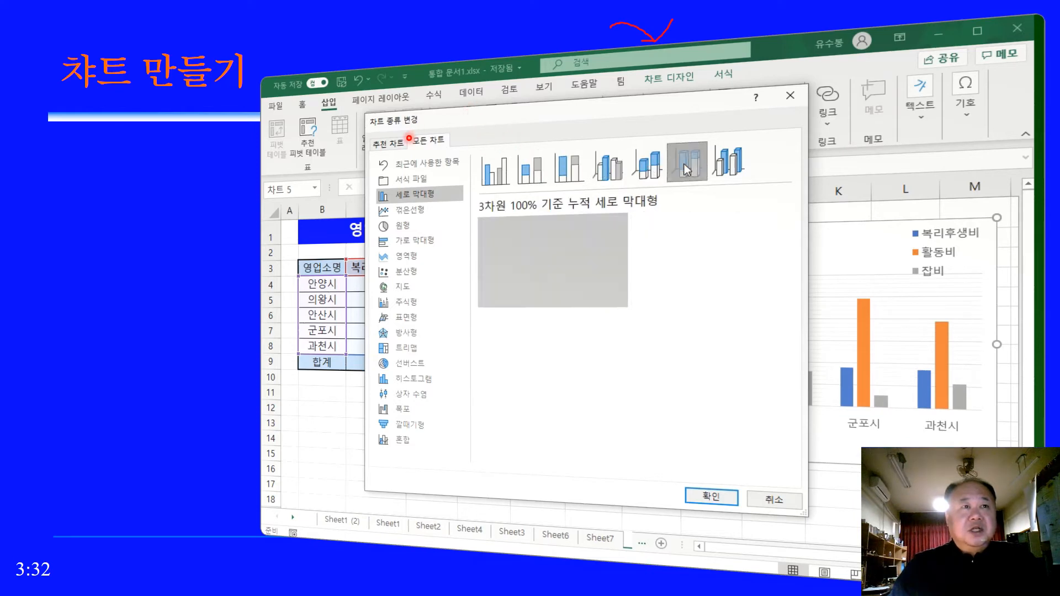
click(729, 162)
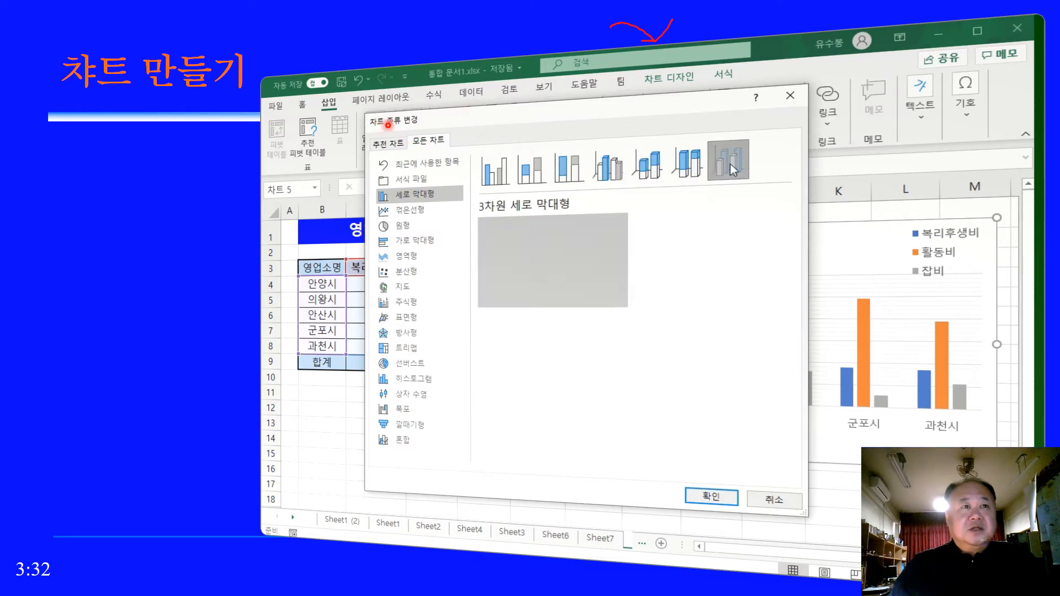
Step: Examine the line chart subtypes for the expense chart, from stacked and 100% stacked to marker and 3-D lines
click(422, 208)
click(532, 168)
click(570, 167)
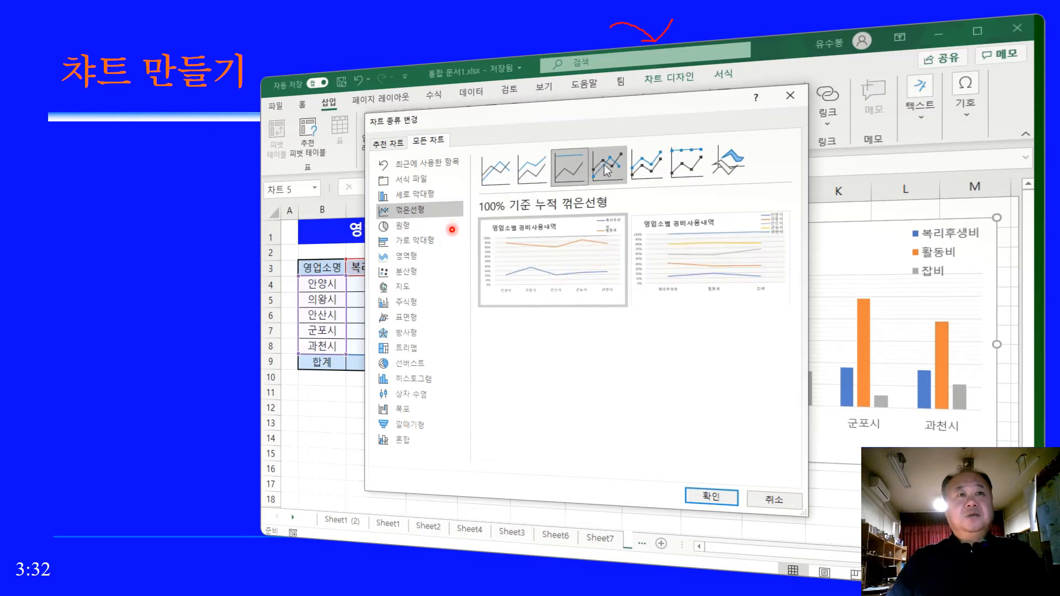
click(607, 165)
click(647, 164)
click(729, 162)
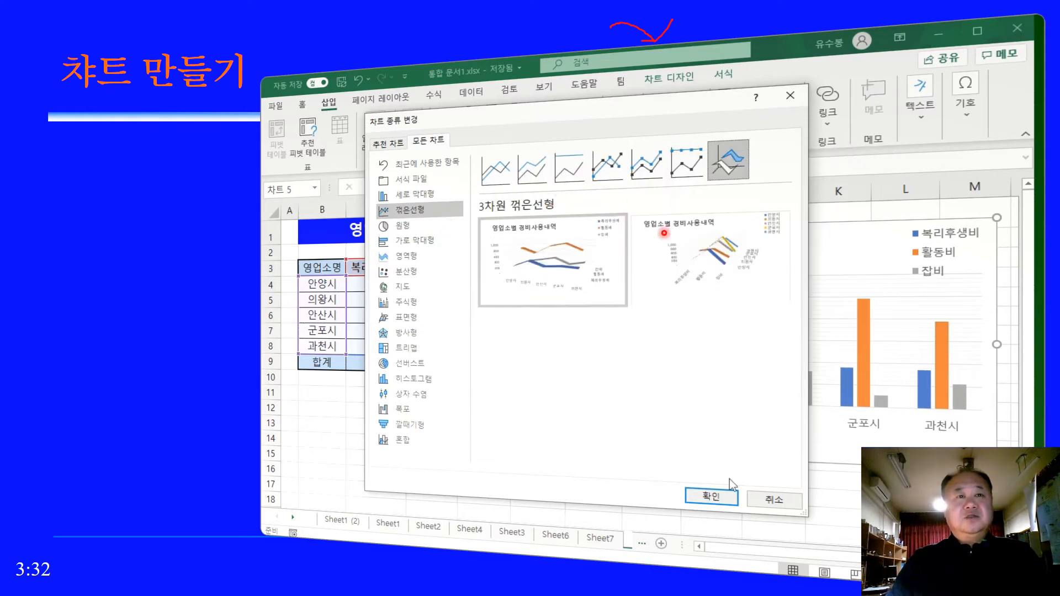
Step: Examine the recommended charts for the expense data, including the column, bar, scatter and funnel previews
click(396, 145)
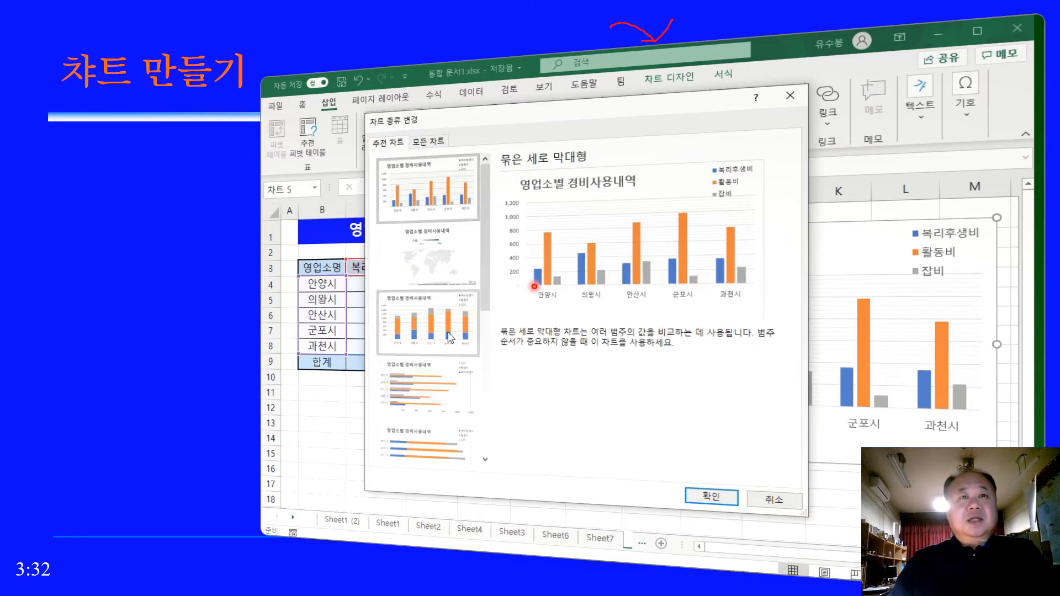
drag(484, 256, 485, 400)
click(438, 421)
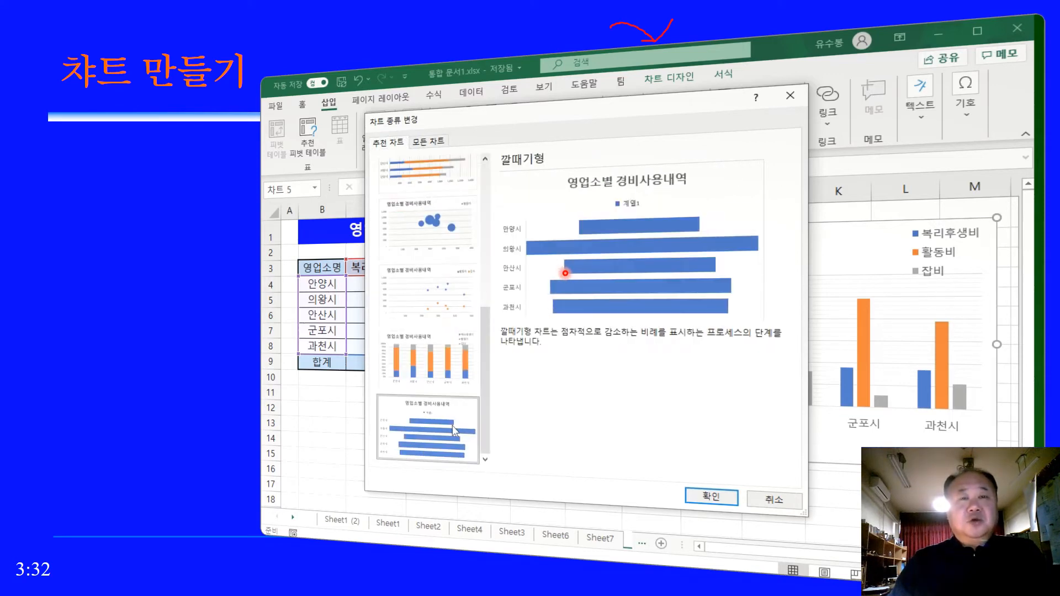
key(Up)
key(Up)
key(Up)
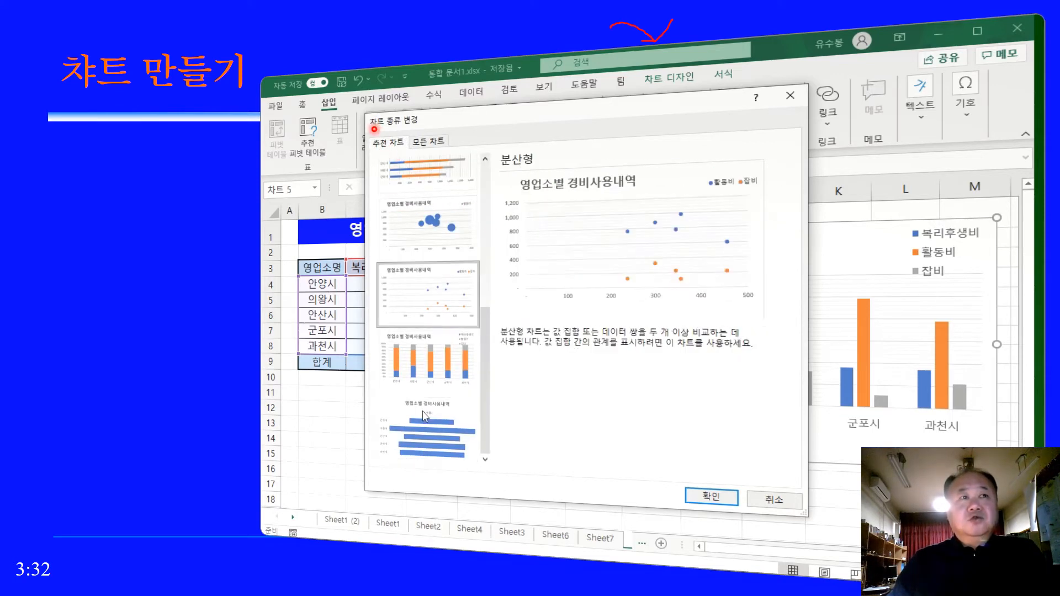
key(Up)
key(Up)
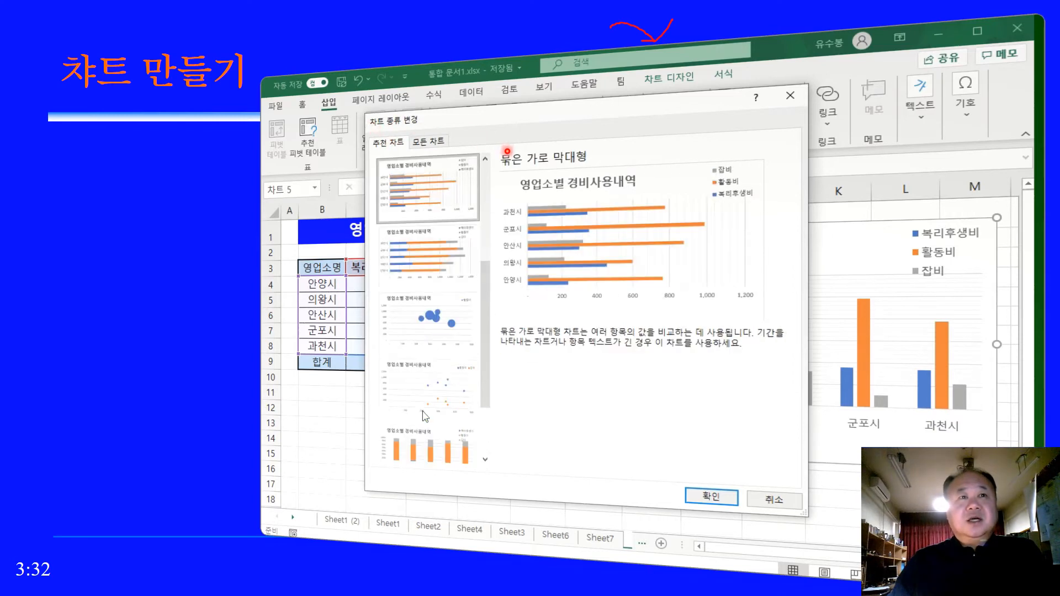
key(Up)
key(Up)
key(Up)
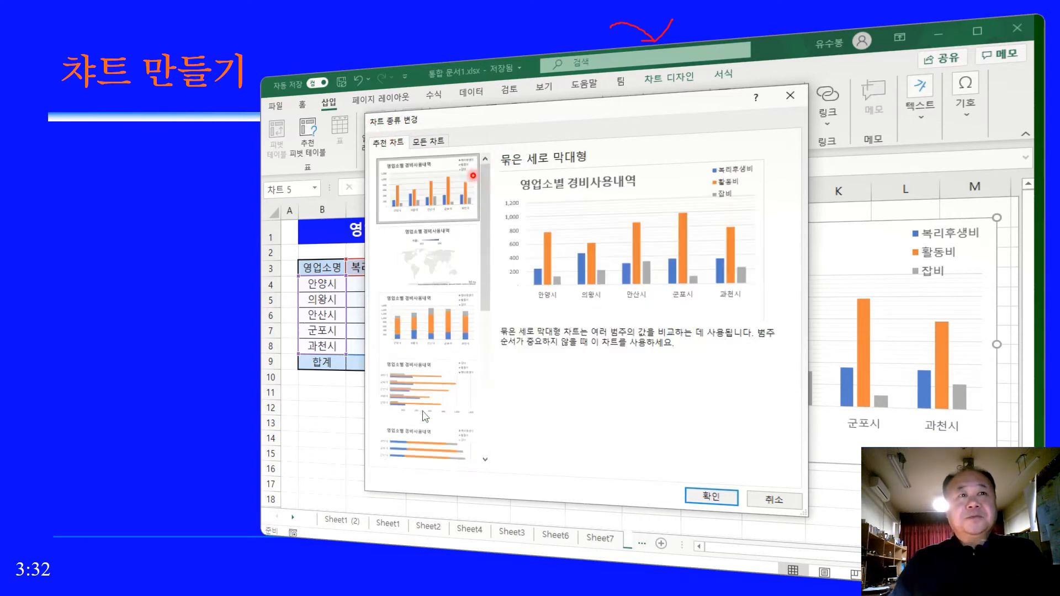
key(Up)
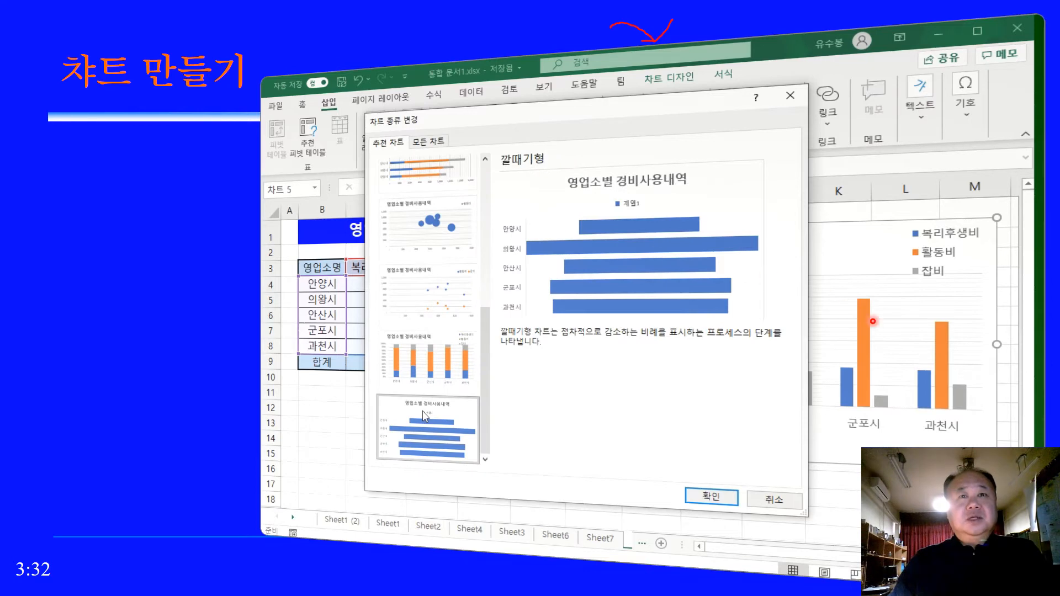
key(Up)
key(Up)
key(Up)
key(Up)
key(Up)
key(Up)
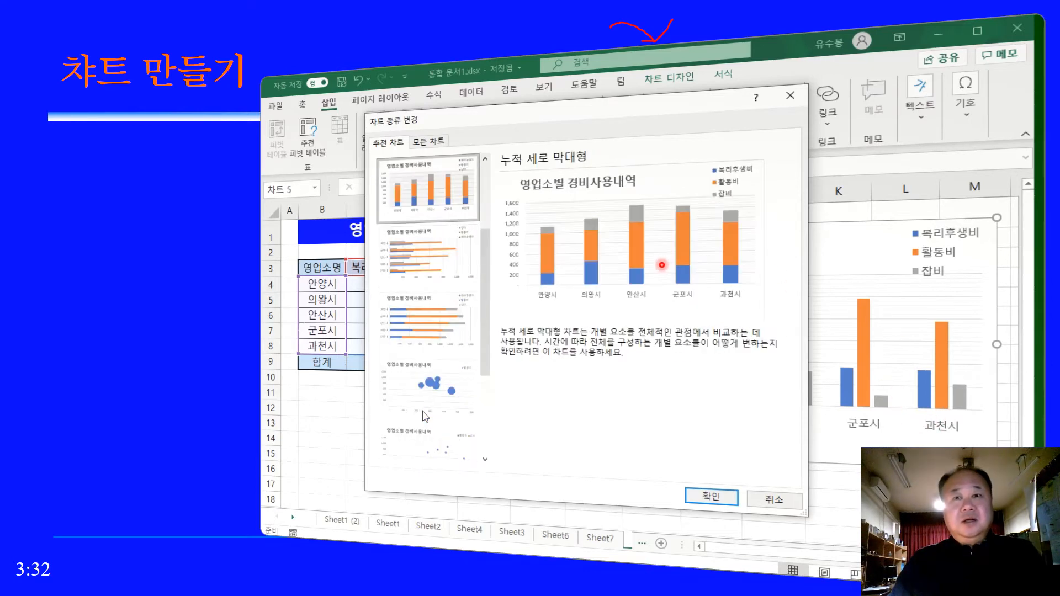
key(Up)
key(Up)
key(Up)
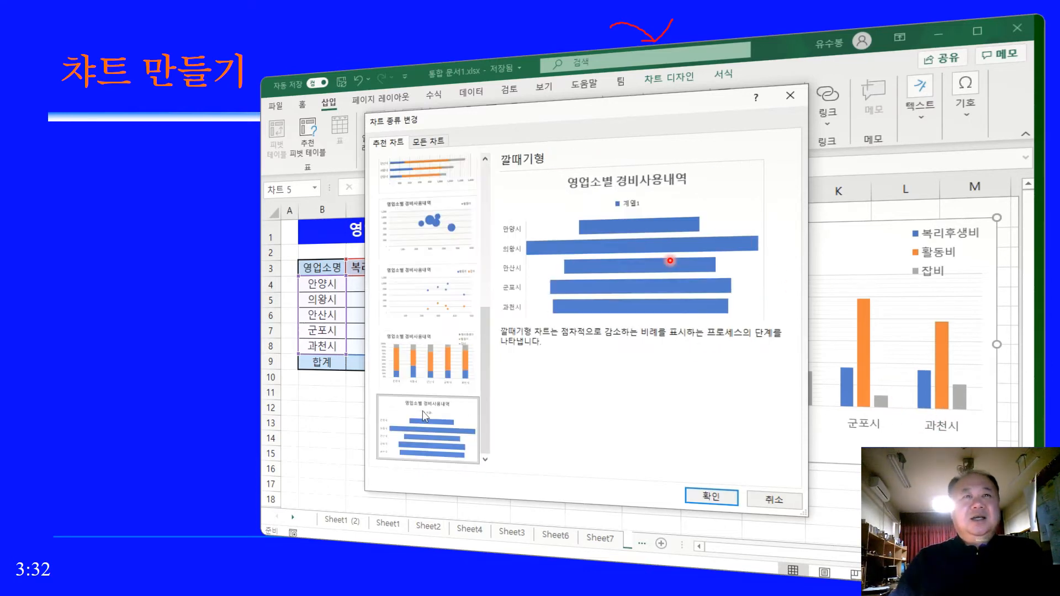
Step: Change the expense chart to the recommended stacked bar type (누적 가로 막대형)
key(Up)
key(Up)
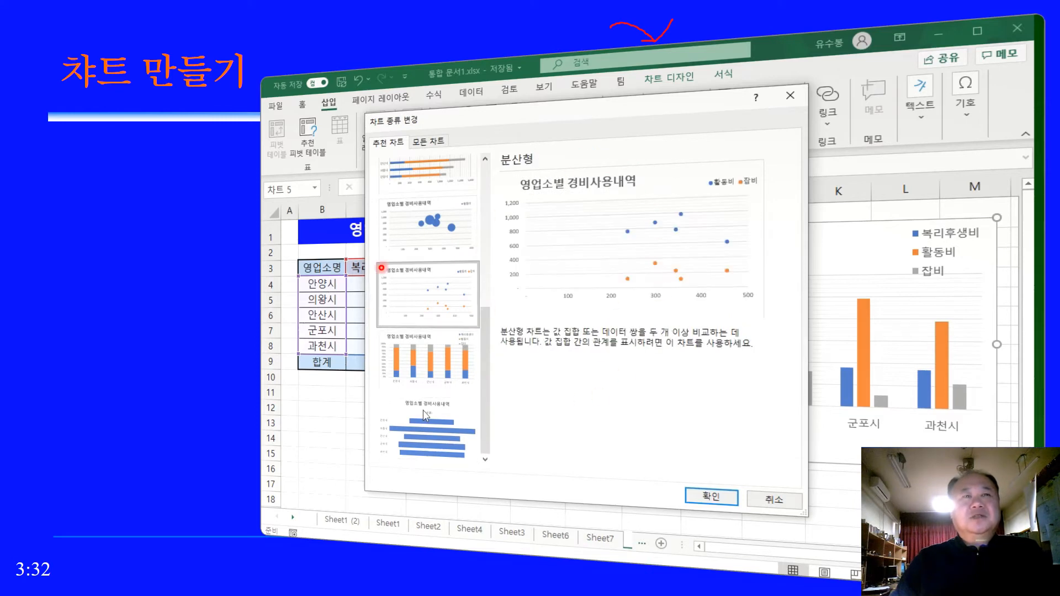
key(Up)
key(Up)
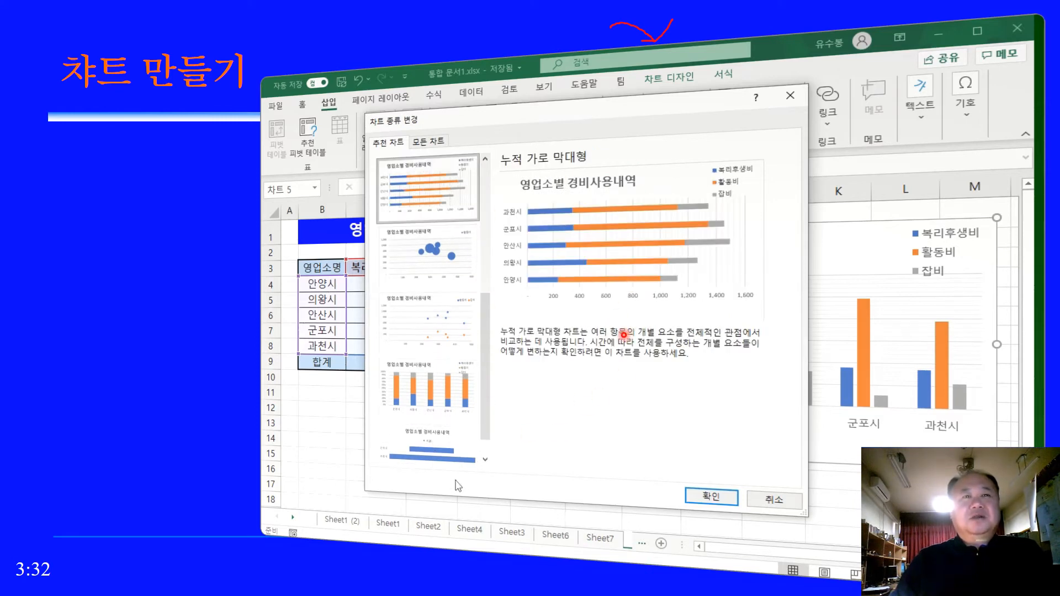
click(711, 497)
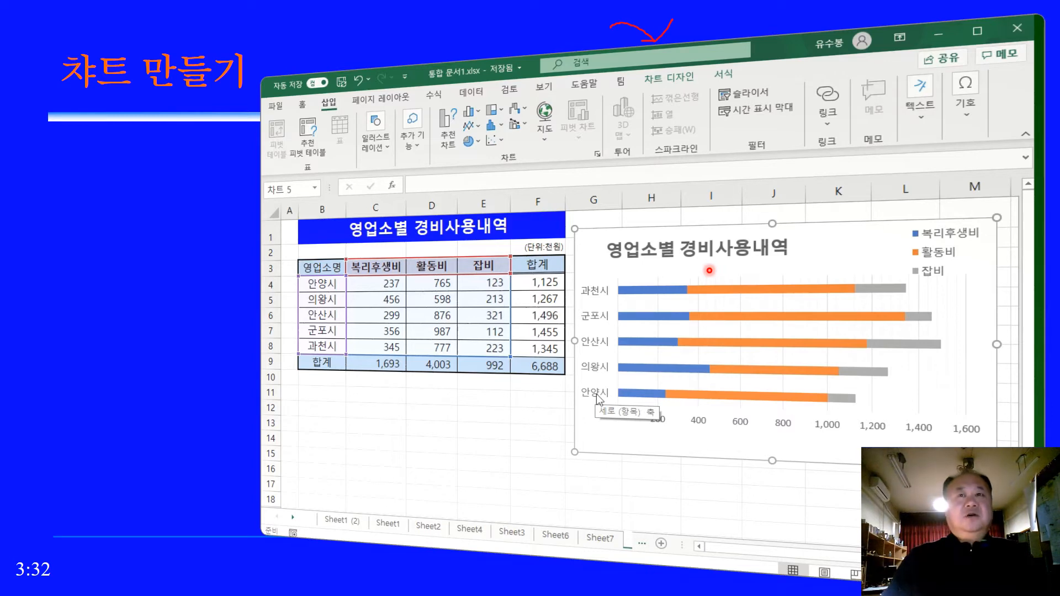
key(Right)
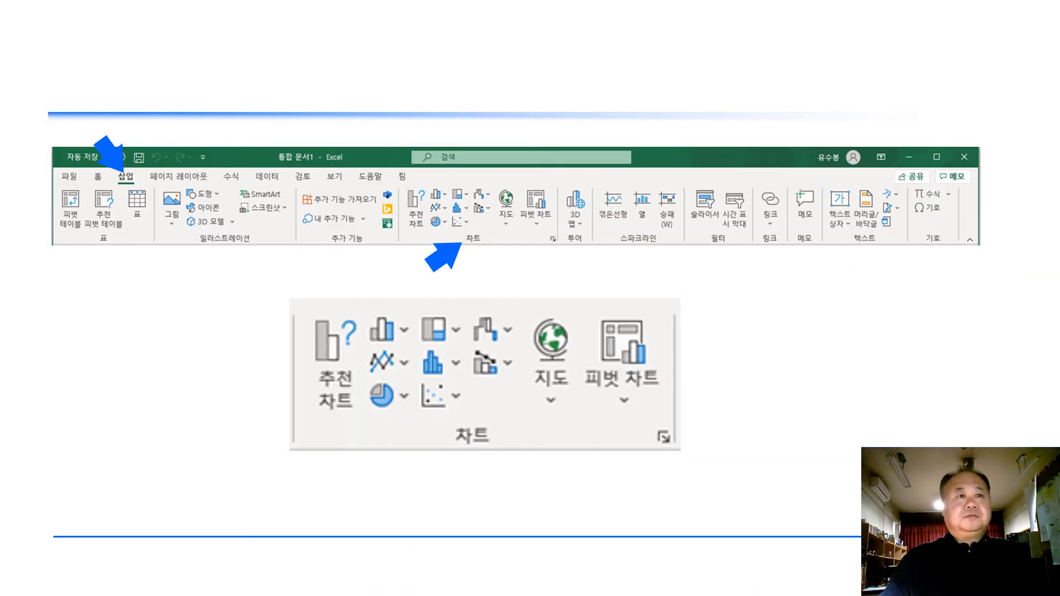